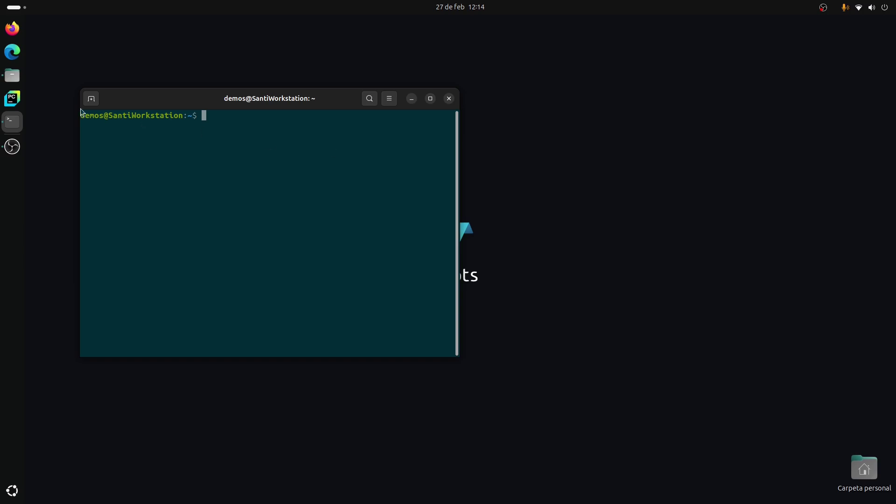
- Open the file manager on the data folder, place it beside the terminal, and launch GridCal with the command gridcal
click(12, 75)
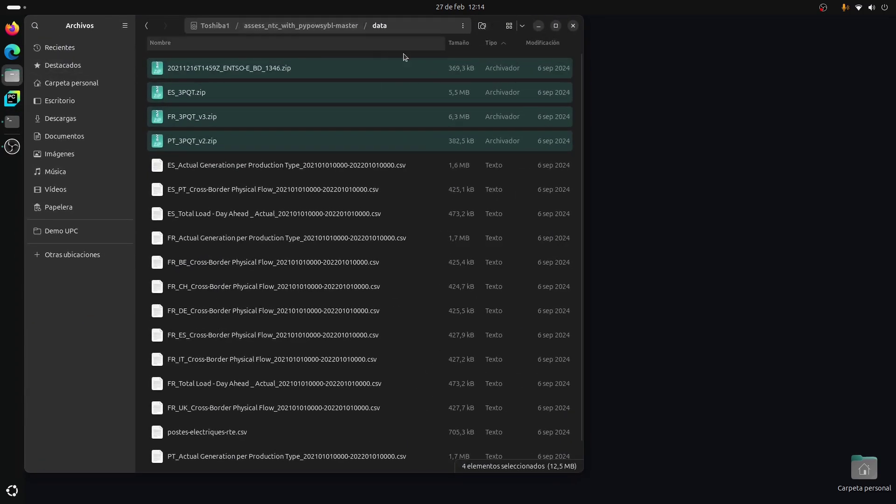
drag(501, 28, 752, 30)
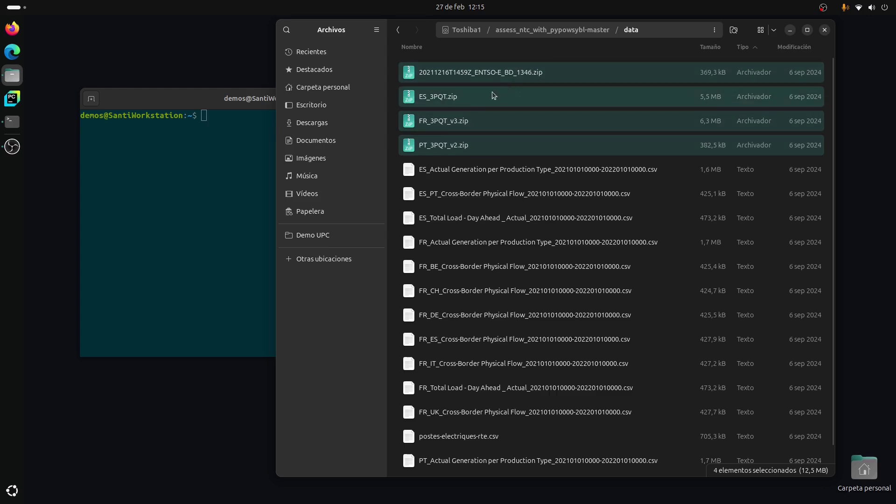
click(227, 164)
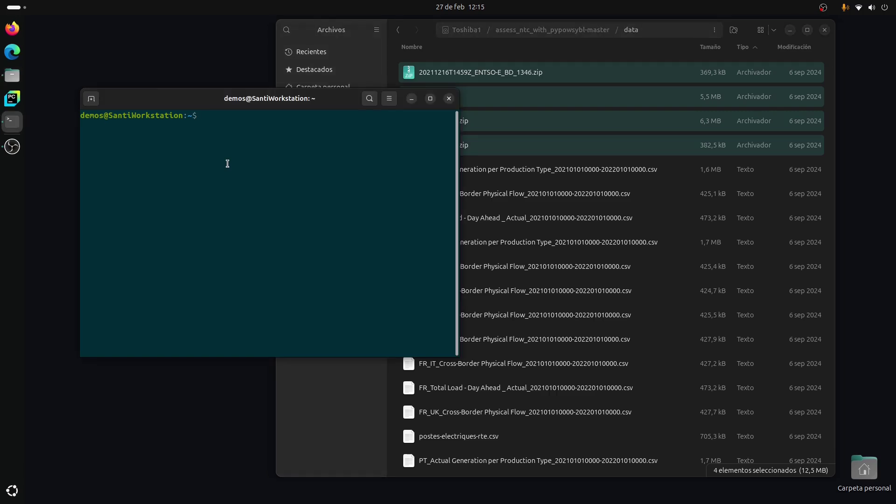
text(gridcal)
key(Return)
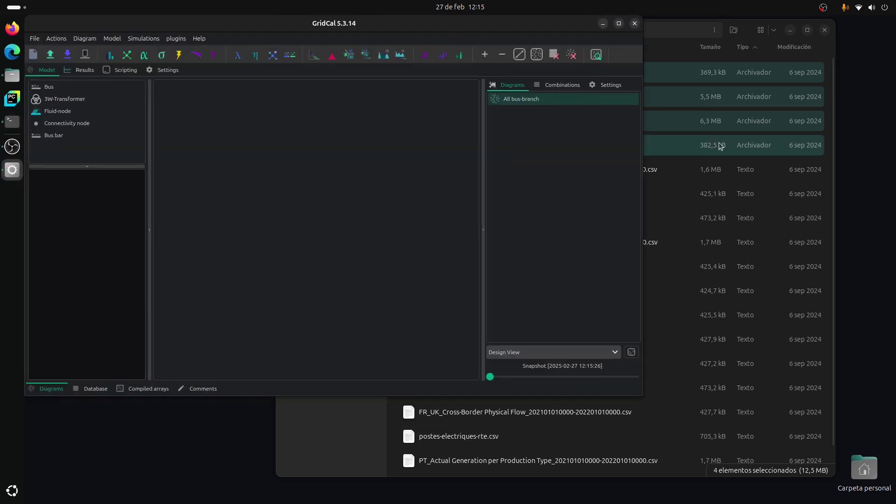
- Load the four selected zip archives from the data folder into GridCal, minimize the file manager, and decline enabling the schematic
drag(687, 81, 212, 182)
click(214, 202)
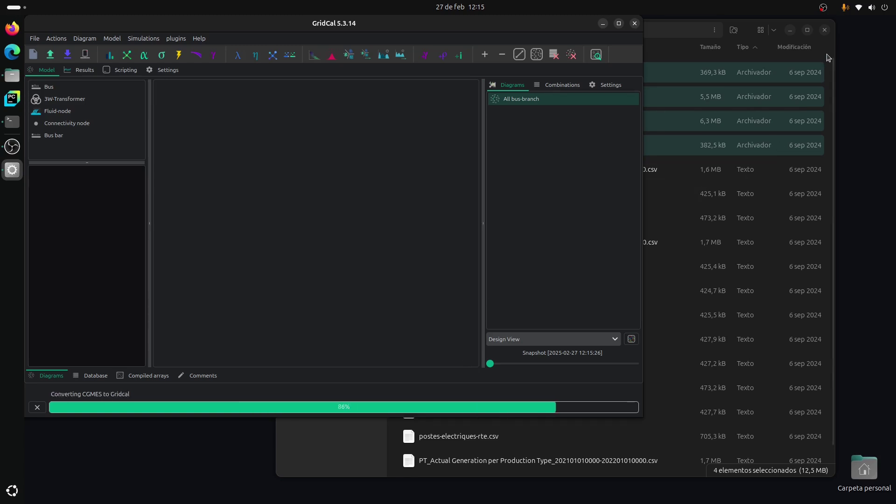
click(795, 31)
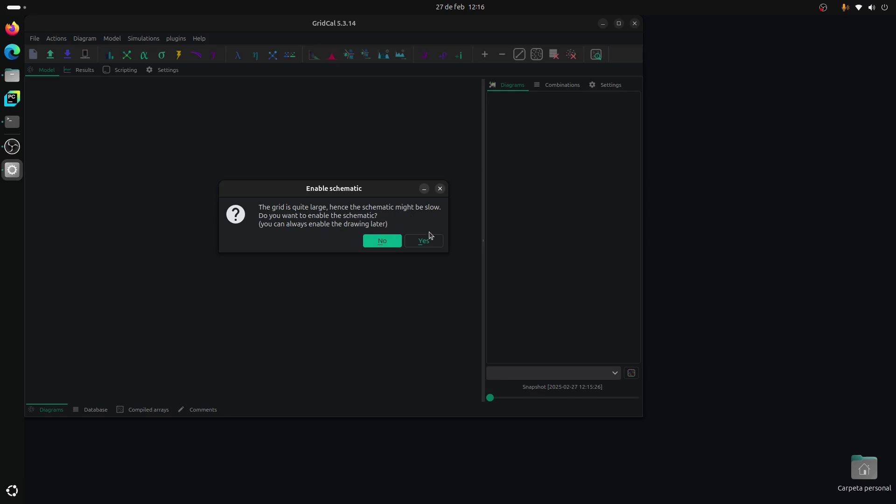
click(377, 242)
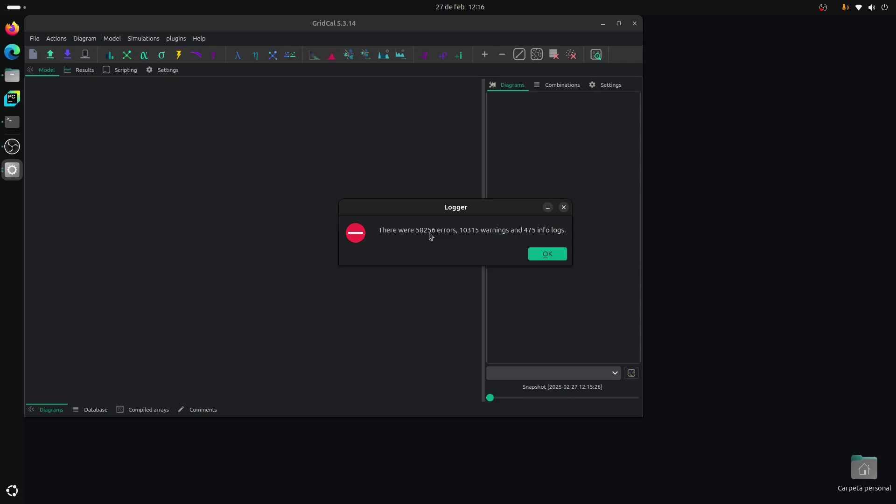
- Dismiss the import log message and move the Roseta Explorer window away from the main GridCal window
click(547, 255)
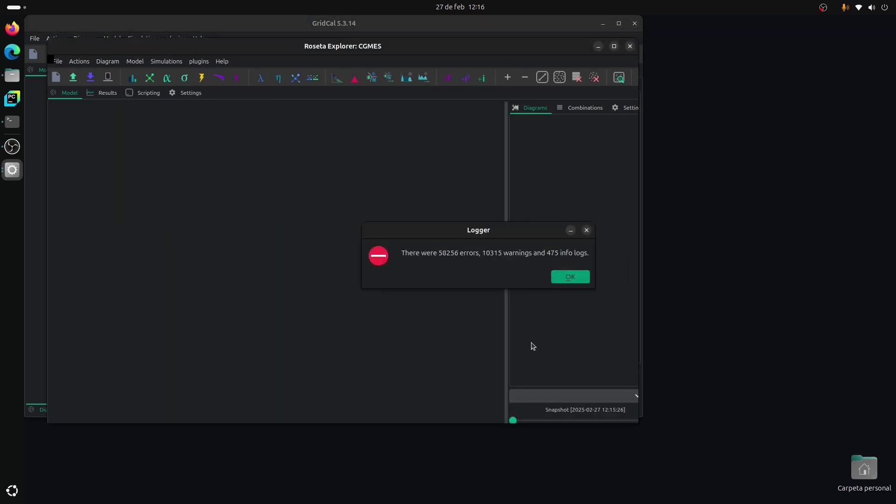
key(Return)
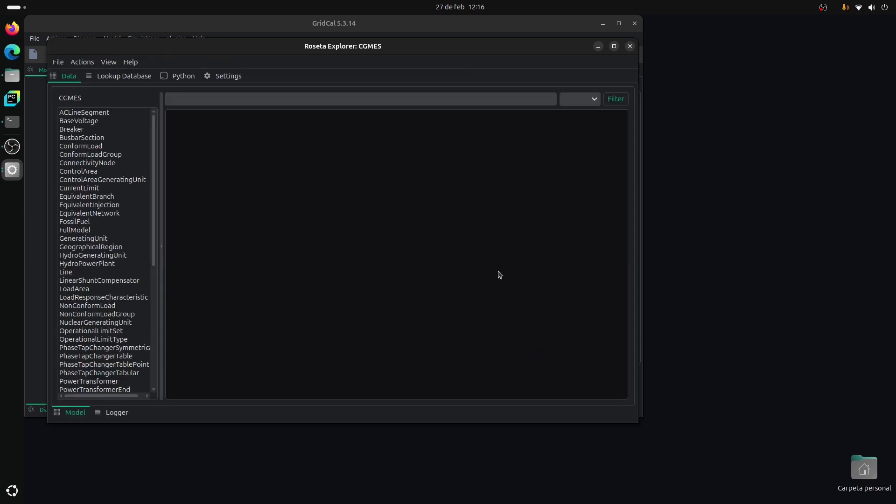
drag(503, 52, 681, 100)
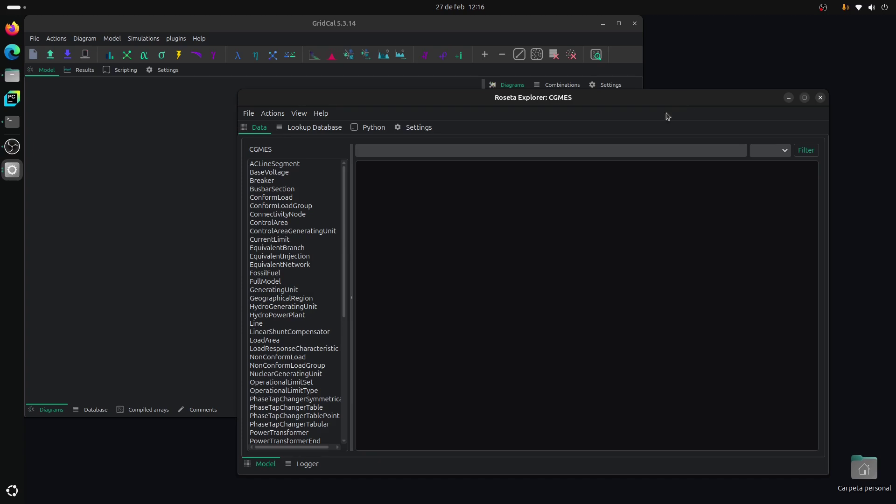
- Inspect the ACLineSegment, BaseVoltage, Breaker and BusbarSection tables, widening the class list and the mRID column for readability
click(312, 165)
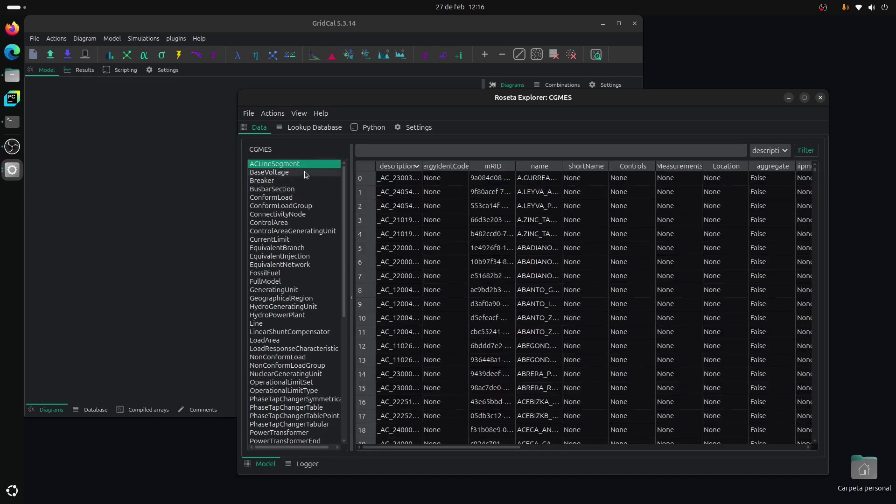
click(305, 173)
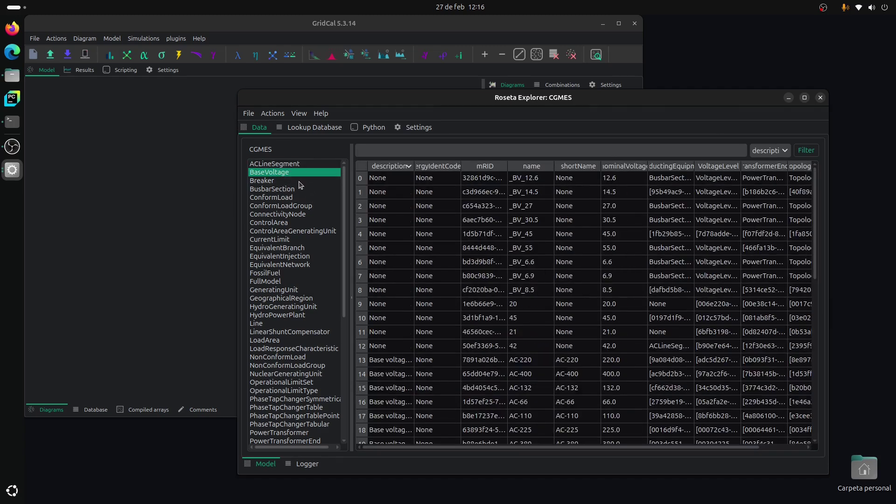
click(301, 181)
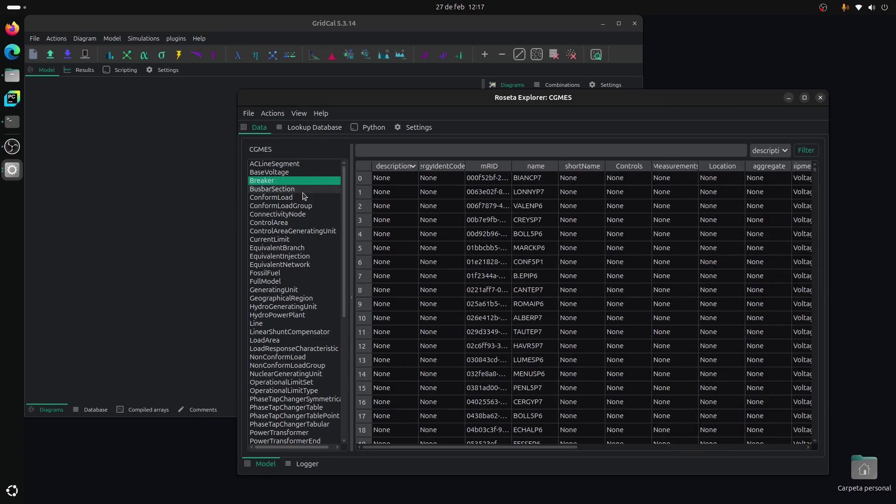
click(304, 187)
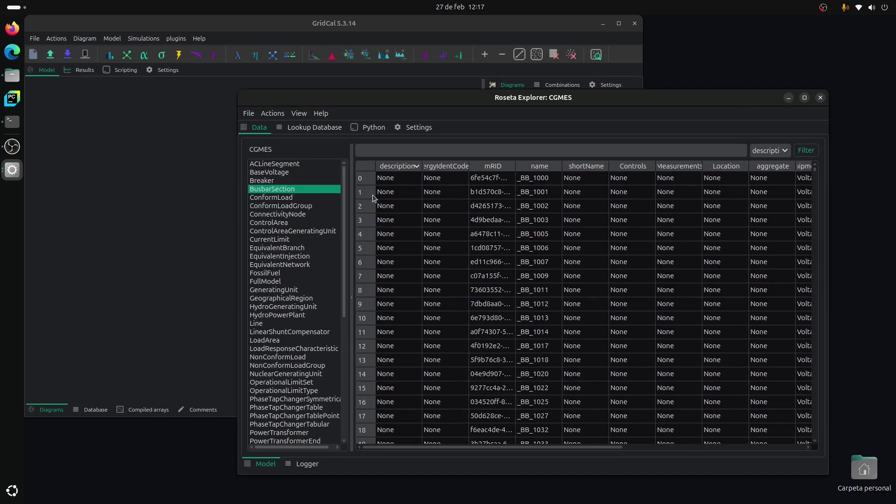
drag(351, 201, 379, 201)
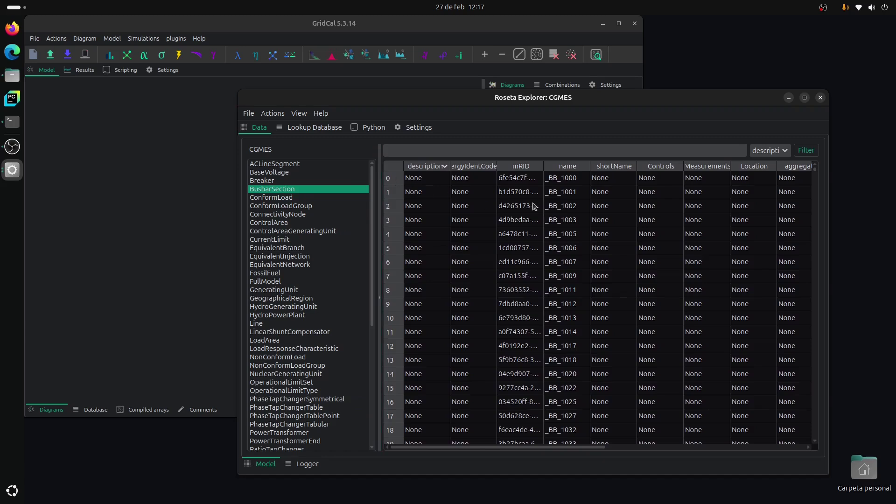
drag(543, 165, 646, 159)
- Examine the ConformLoad, ControlArea, EquivalentInjection, FullModel and GeographicalRegion records and the remaining CGMES classes
click(287, 198)
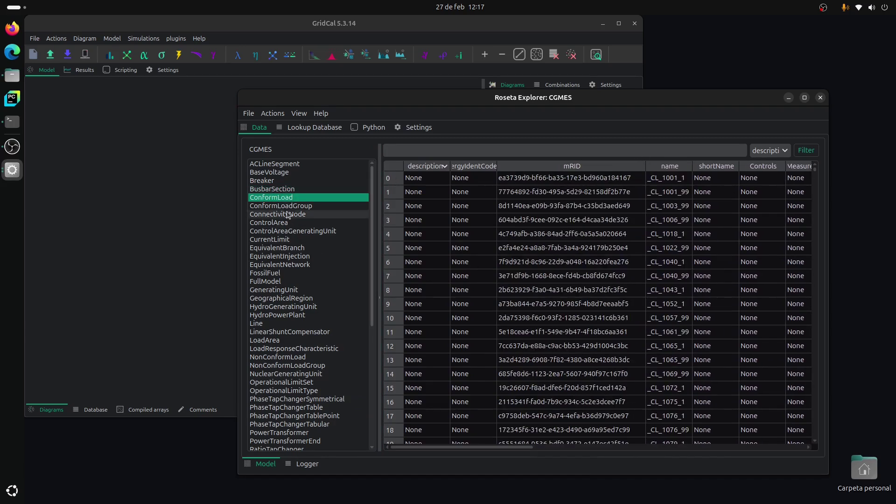
click(280, 222)
click(280, 256)
click(280, 281)
click(281, 298)
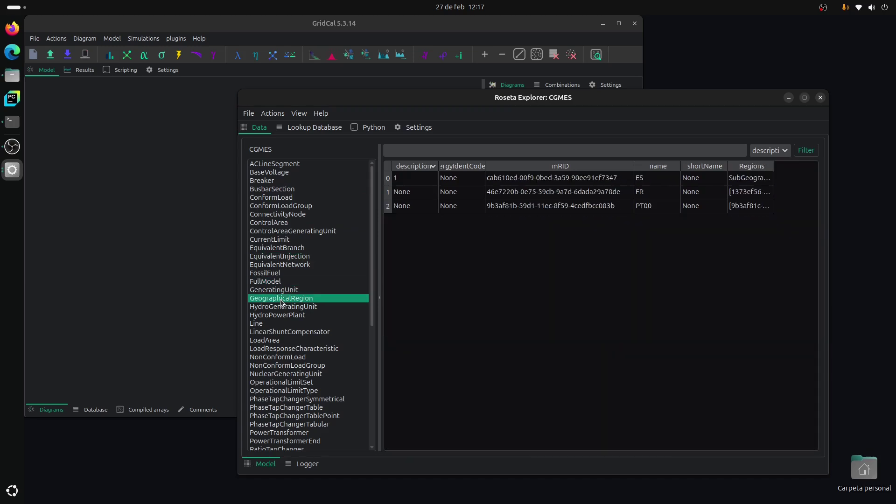
scroll(308, 379, down, 8)
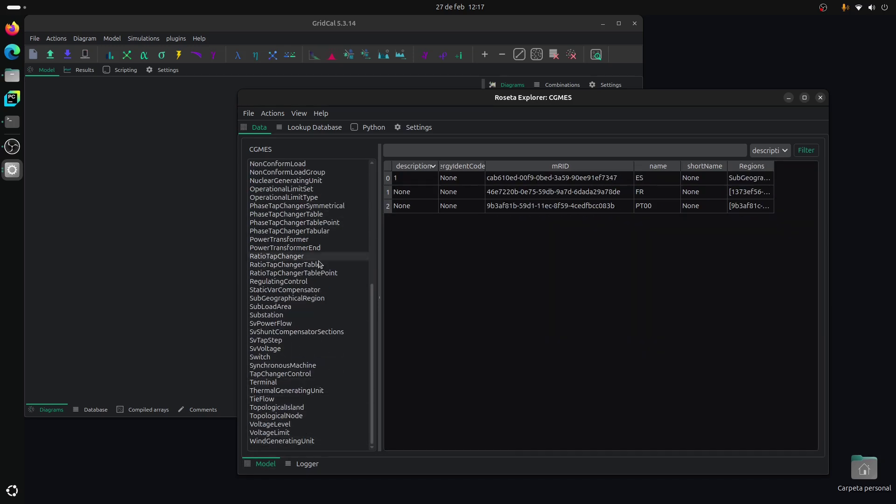
- Examine the "Class not recognized" entries among the logged errors, widening the Time and Class columns
click(316, 466)
drag(360, 148, 373, 148)
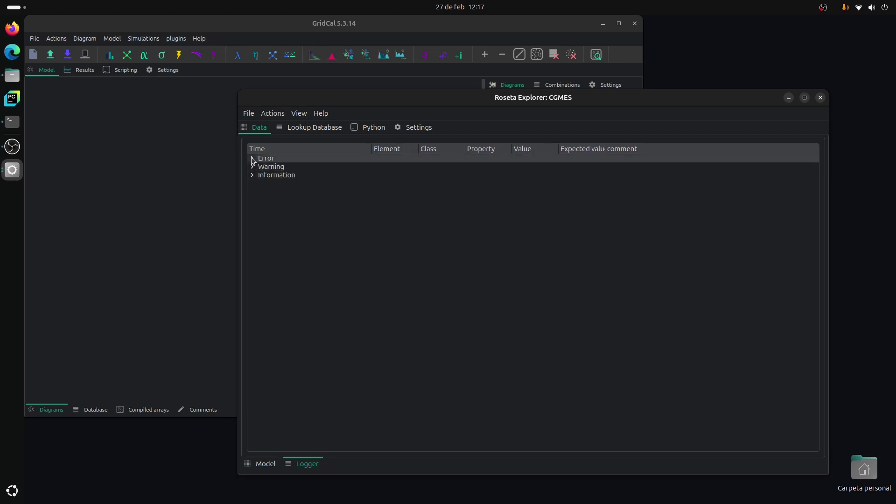
click(252, 158)
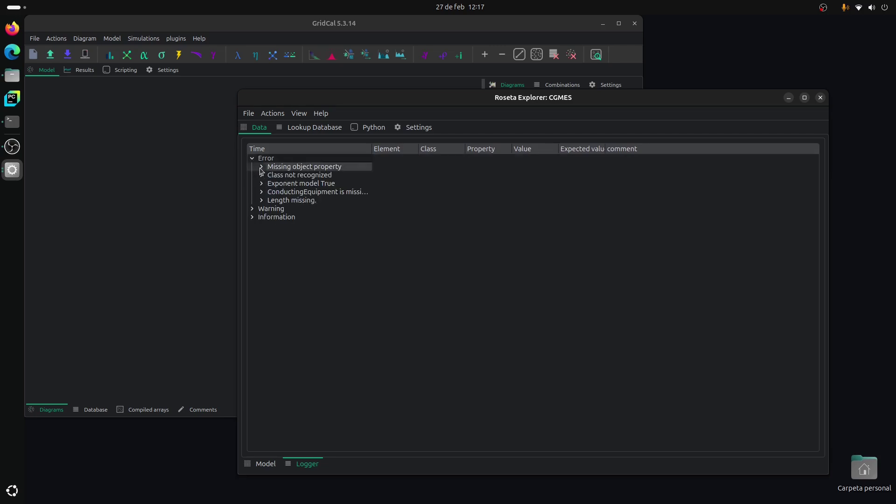
click(321, 177)
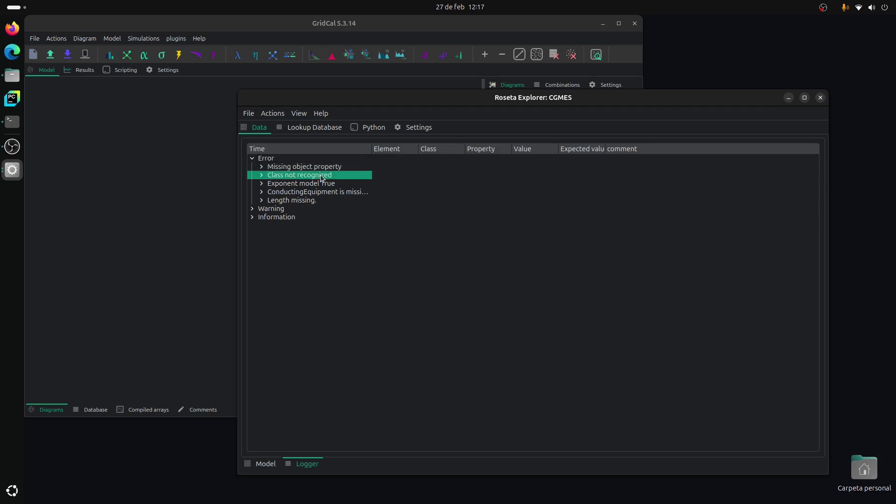
click(261, 175)
drag(466, 146, 542, 148)
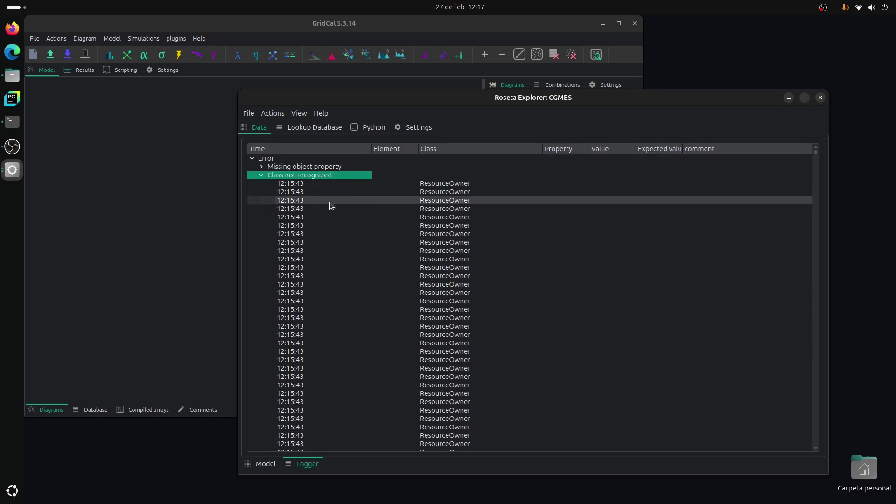
scroll(427, 262, down, 10)
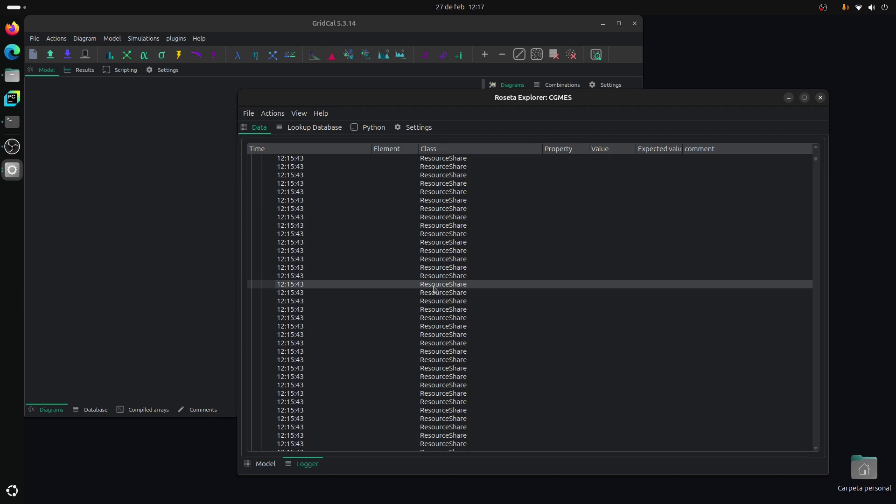
drag(819, 172, 814, 443)
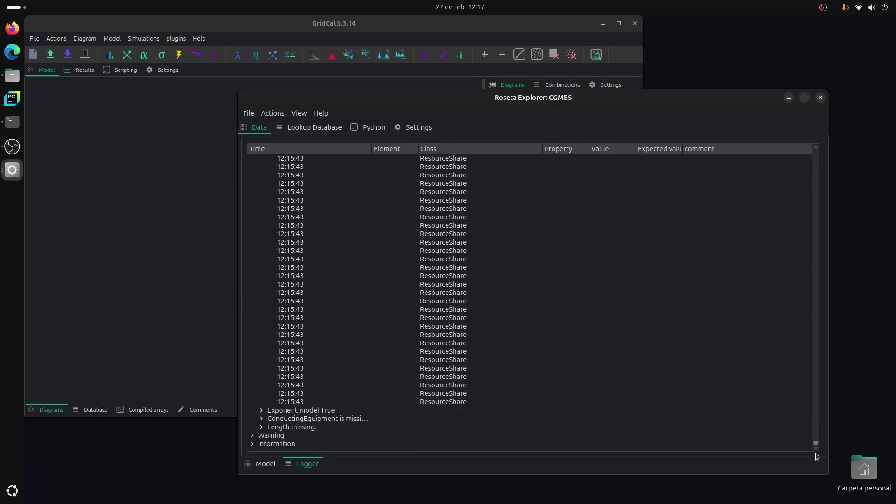
- Review the "Exponent model True" error entries and collapse that group again
click(261, 411)
scroll(365, 356, down, 3)
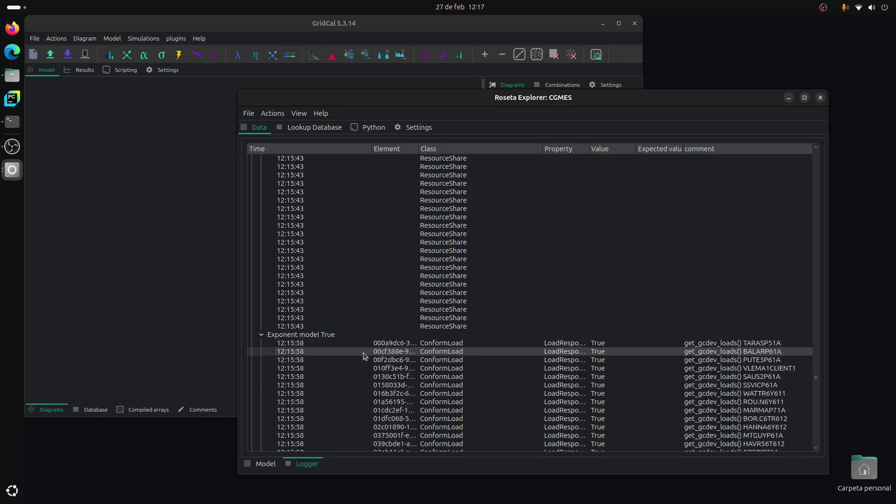
scroll(365, 357, down, 3)
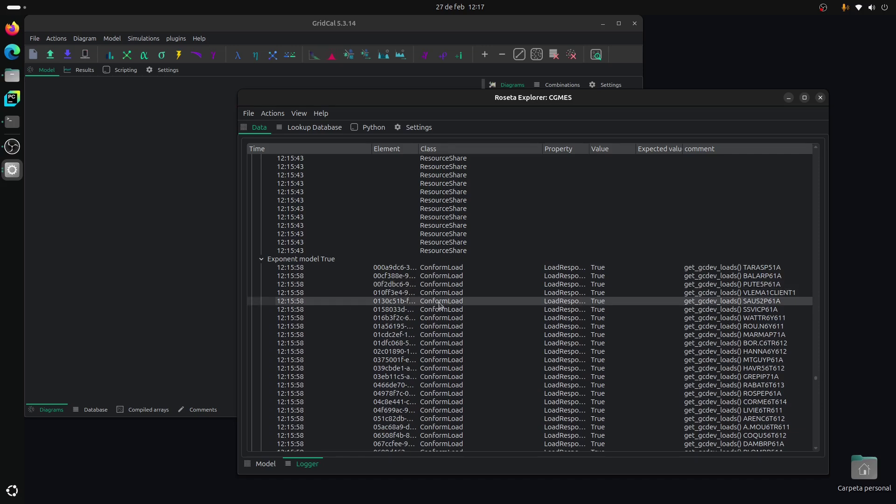
scroll(658, 353, down, 5)
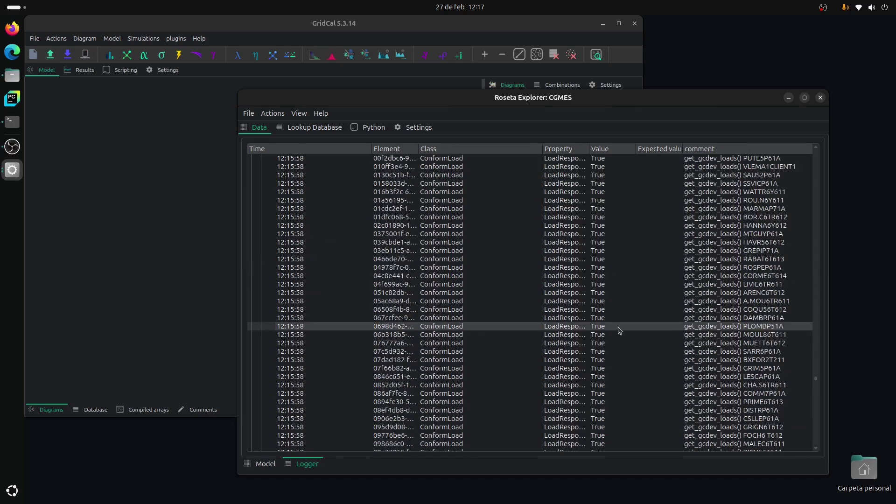
scroll(620, 330, up, 6)
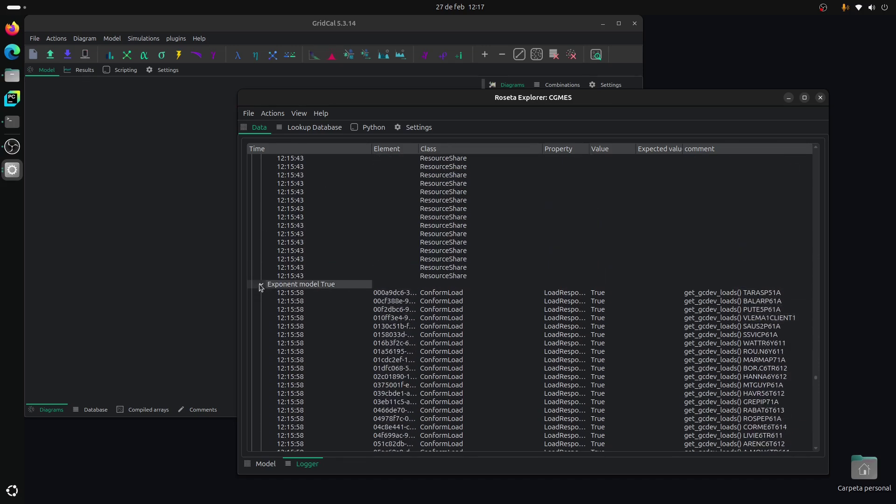
click(260, 286)
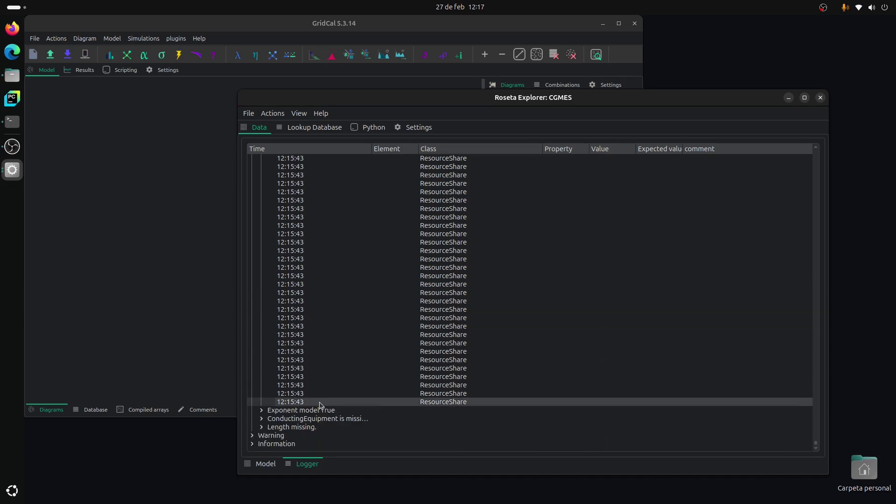
- Review the missing ConductingEquipment error entries with a wider Value column, and collapse the group again
double_click(289, 419)
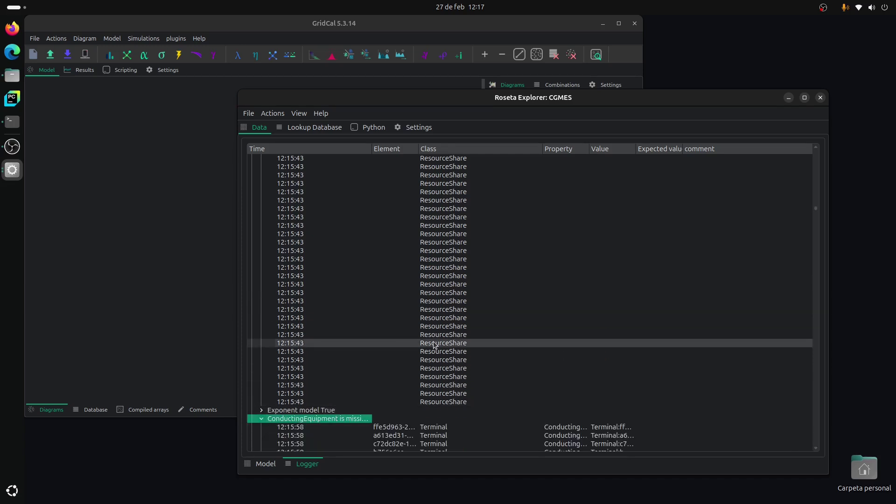
scroll(432, 345, down, 5)
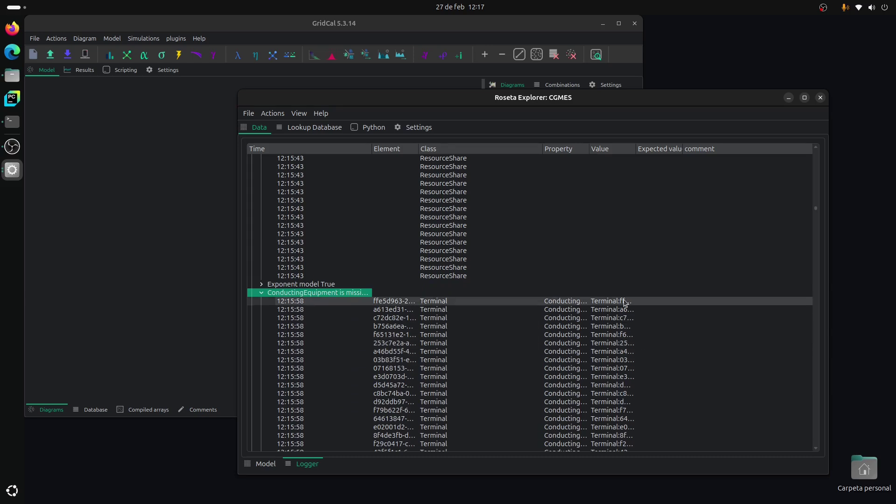
drag(636, 152, 728, 150)
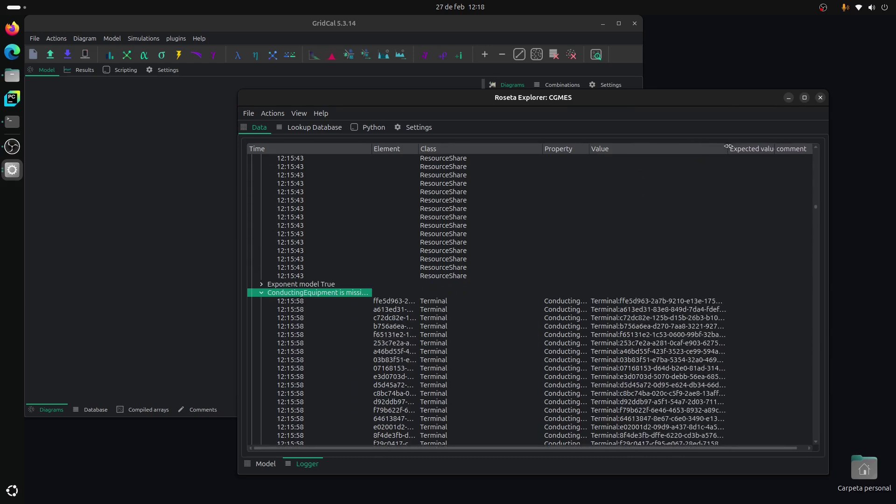
scroll(390, 350, down, 12)
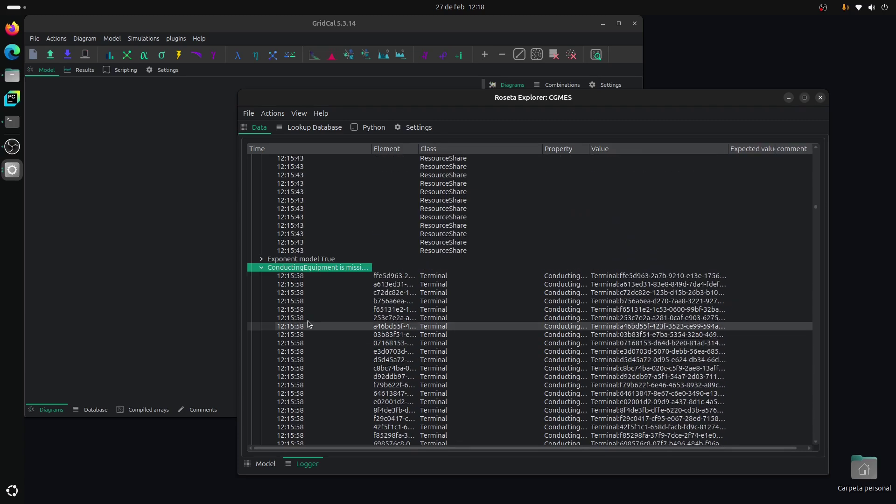
click(261, 267)
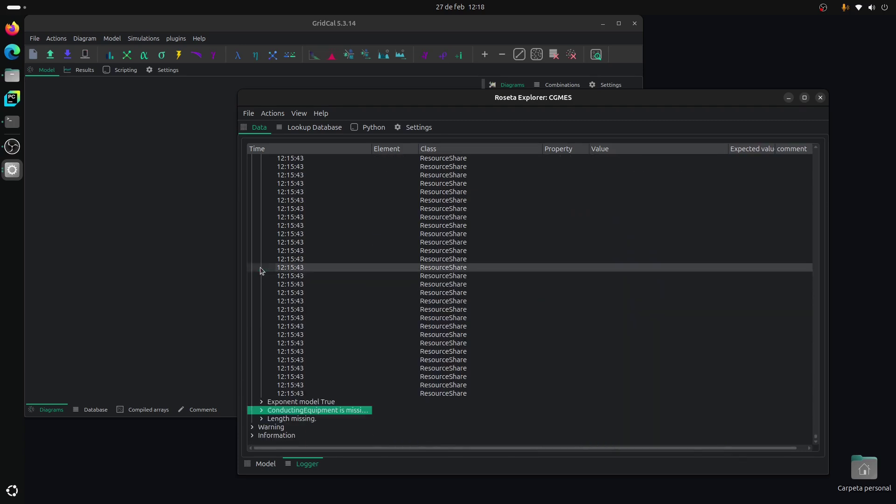
- Review the "Length missing." error entries with a wider Element column, and collapse the group again
click(262, 419)
scroll(392, 364, down, 10)
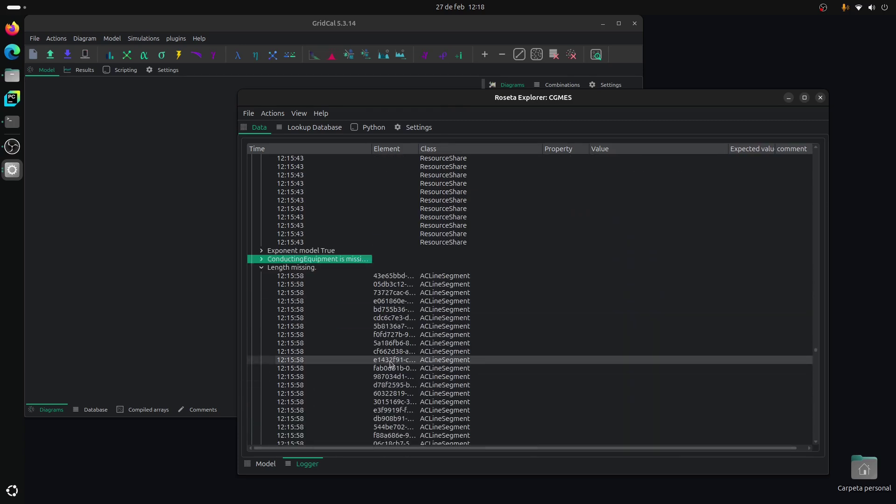
scroll(387, 367, down, 6)
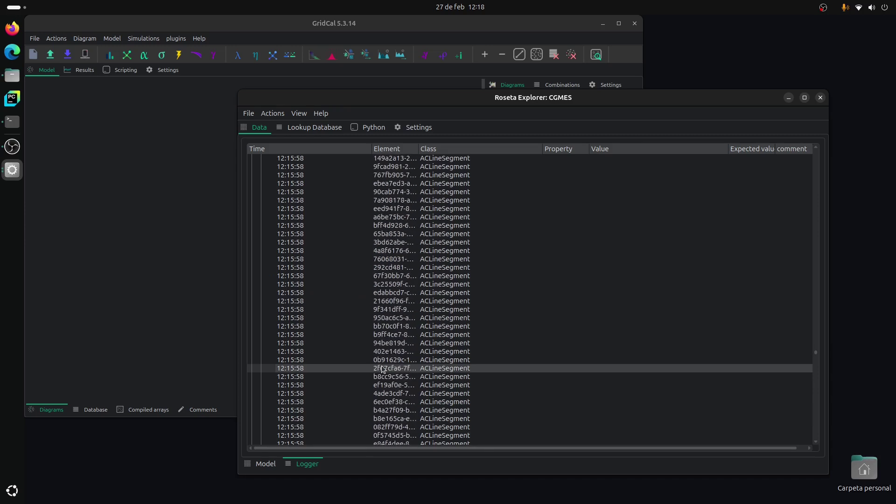
scroll(382, 368, up, 10)
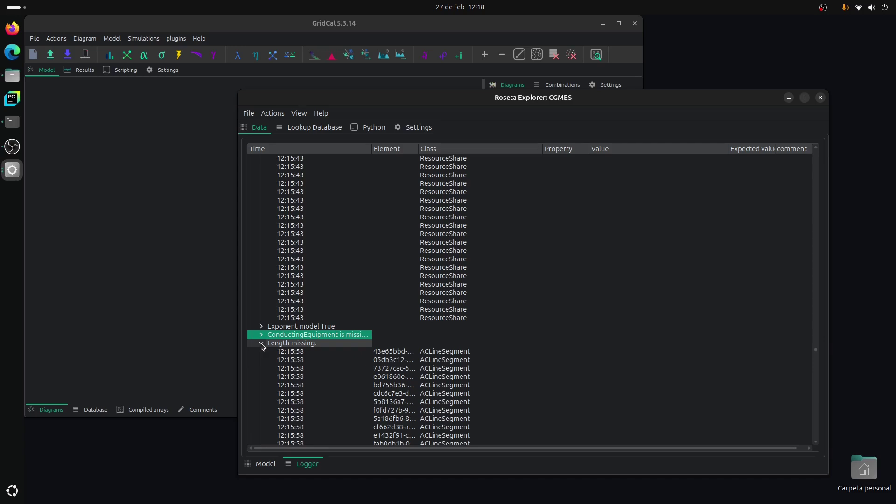
drag(419, 150, 544, 150)
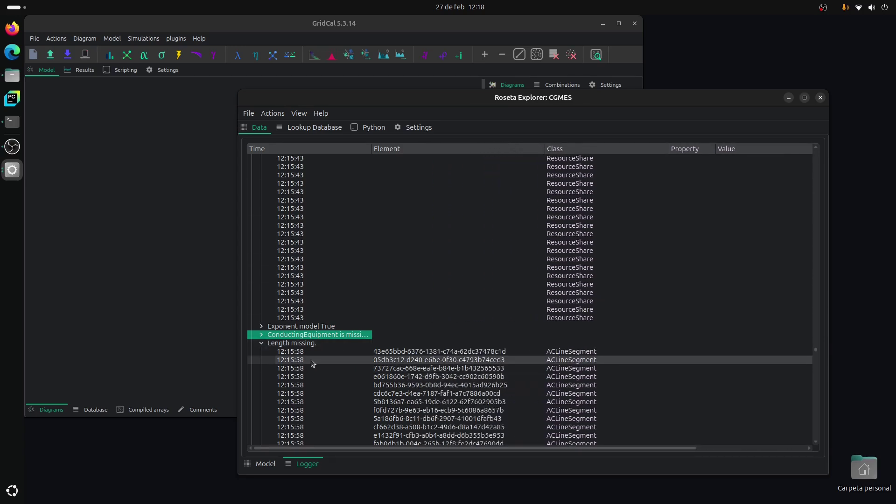
click(261, 343)
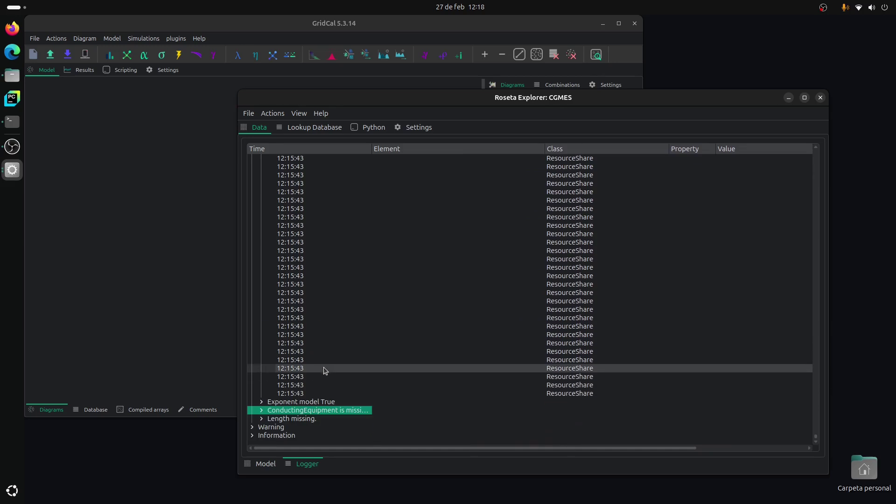
- Expand the Warning category, review its "GeneratingUnit p is 0." entries and collapse that group again
click(253, 426)
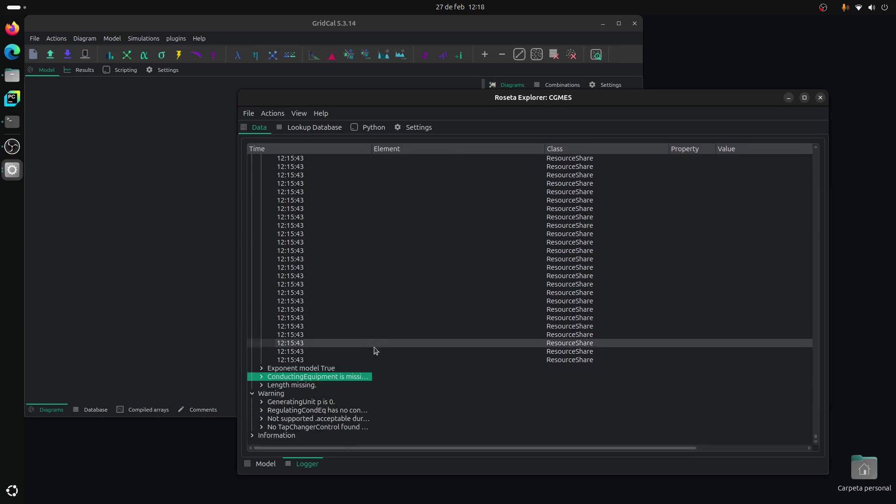
double_click(269, 401)
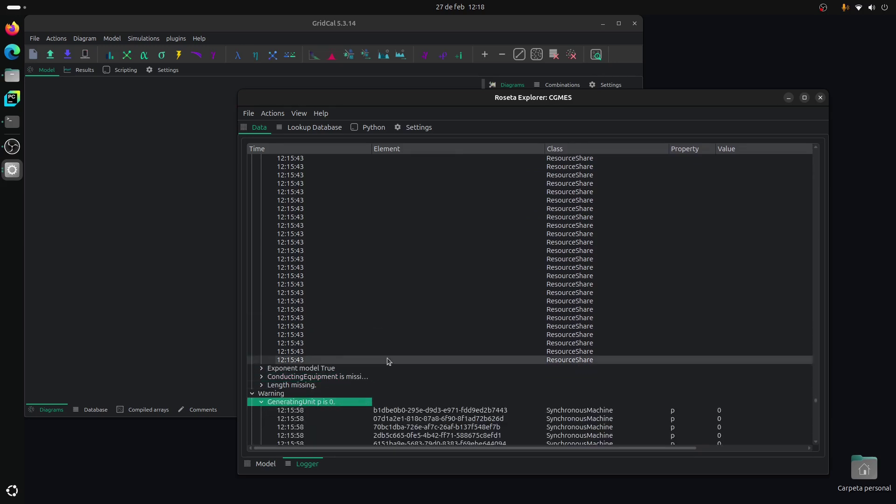
scroll(388, 361, down, 6)
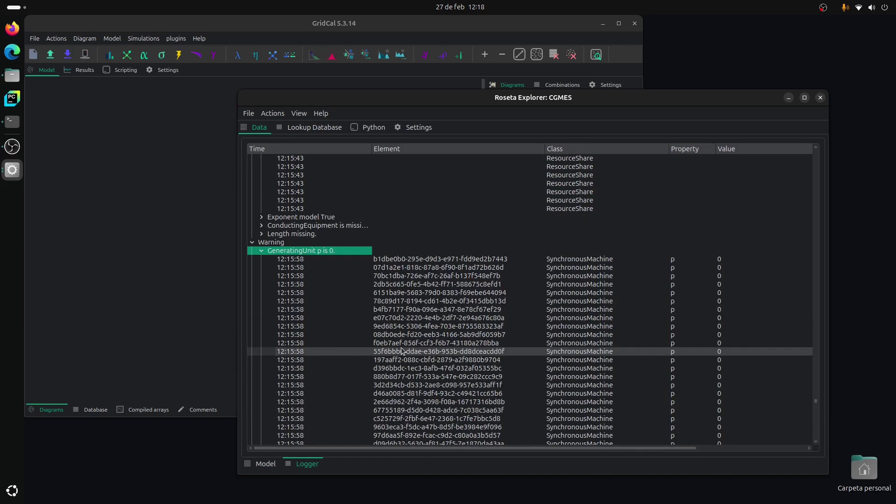
click(262, 252)
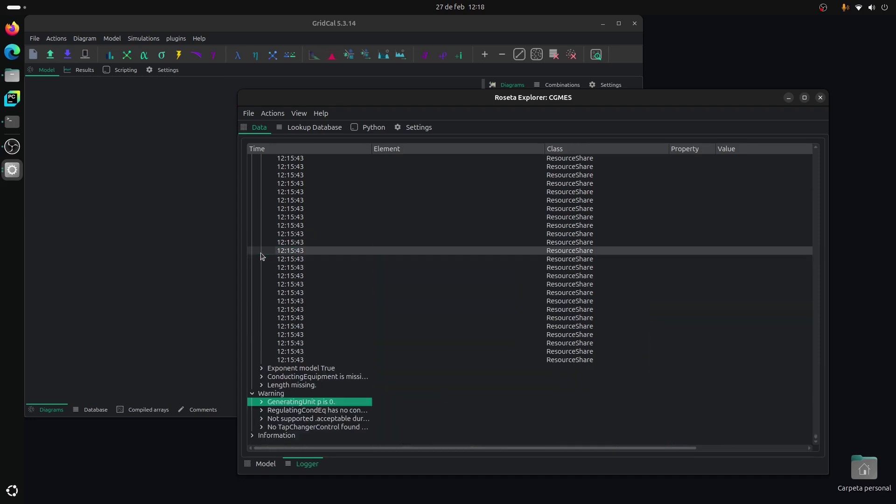
- Widen the Time column to read the RegulatingCondEq, OperationalLimitType and RatioTapChanger warning titles in full
click(347, 412)
drag(372, 149, 503, 149)
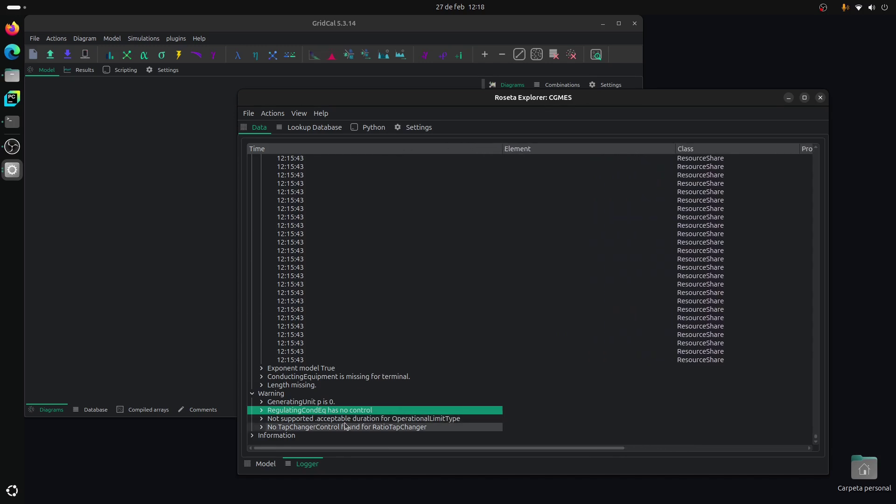
click(302, 423)
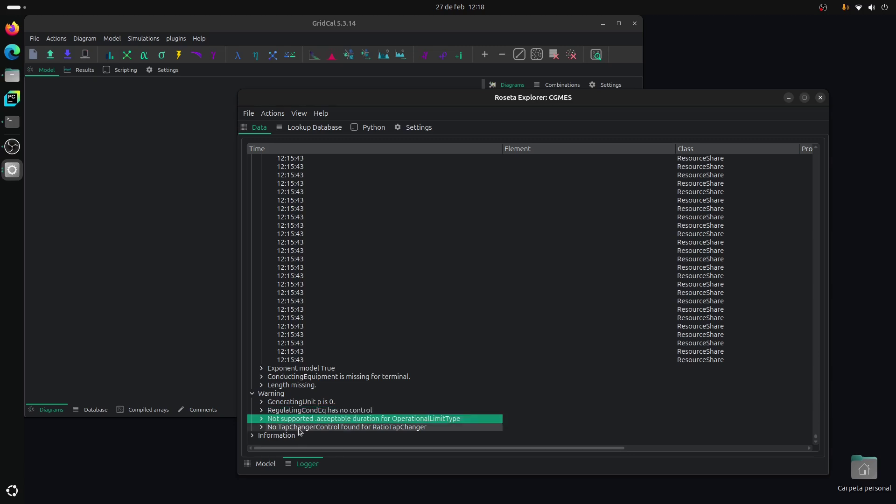
click(299, 428)
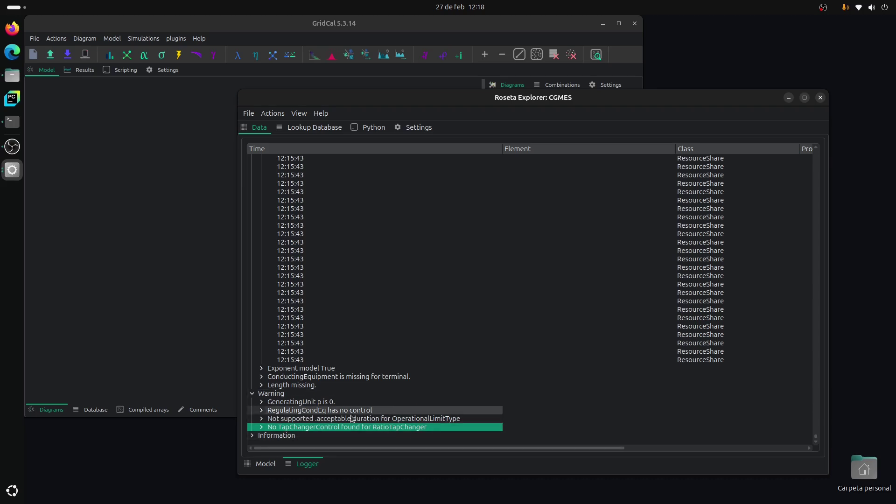
- Review the Information message groups on tap module and HVDC modelling, and close Roseta Explorer
click(260, 435)
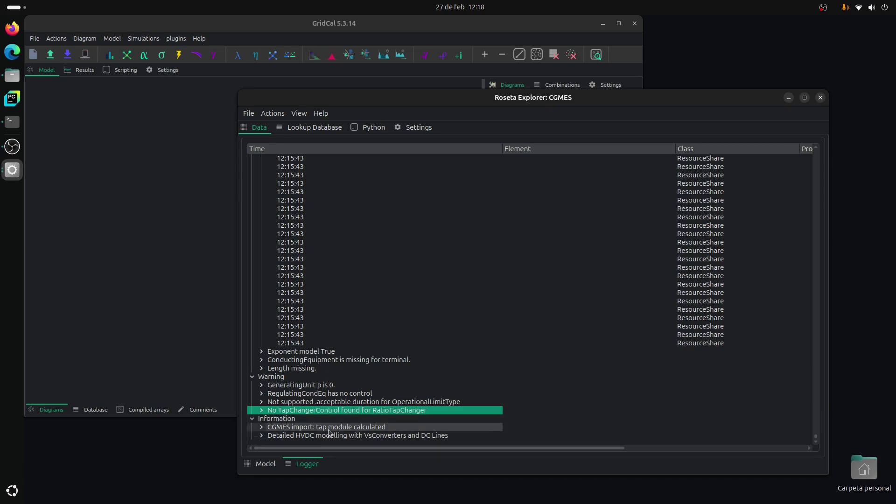
click(309, 437)
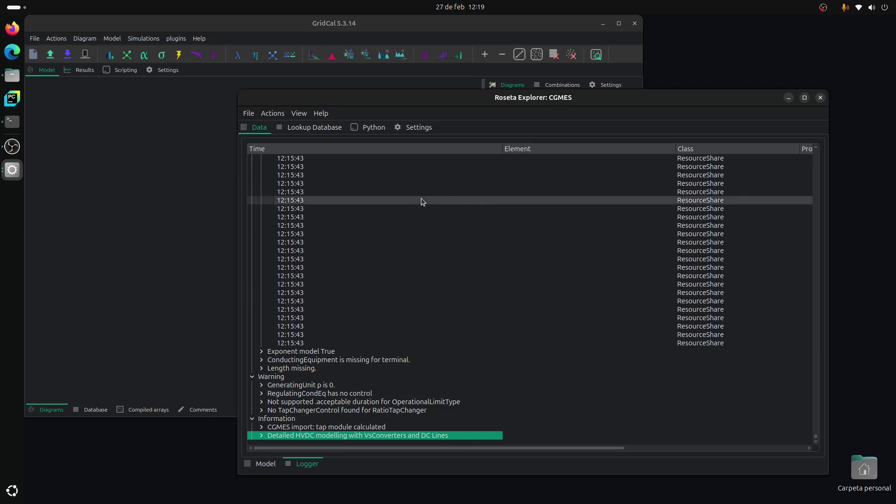
click(821, 98)
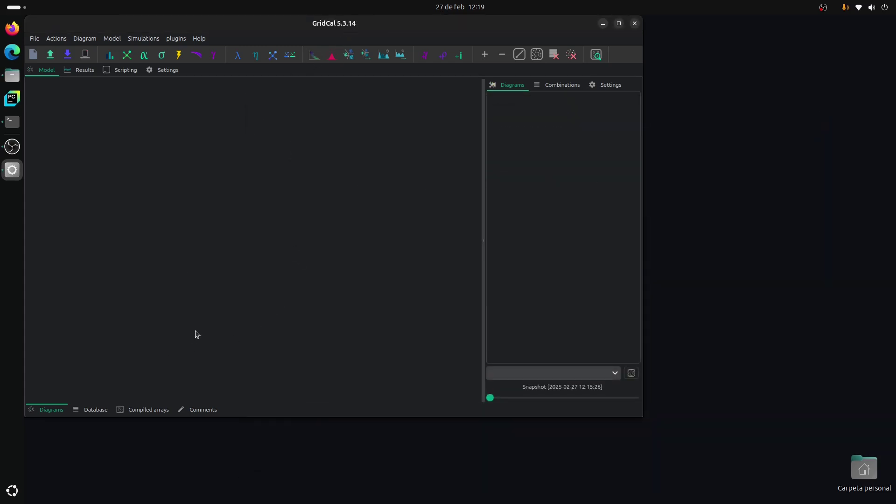
- Examine the Substation, Voltage level, BusBar, Connectivity Node, Bus and Switch tables in the grid database, with a wider object list
click(99, 408)
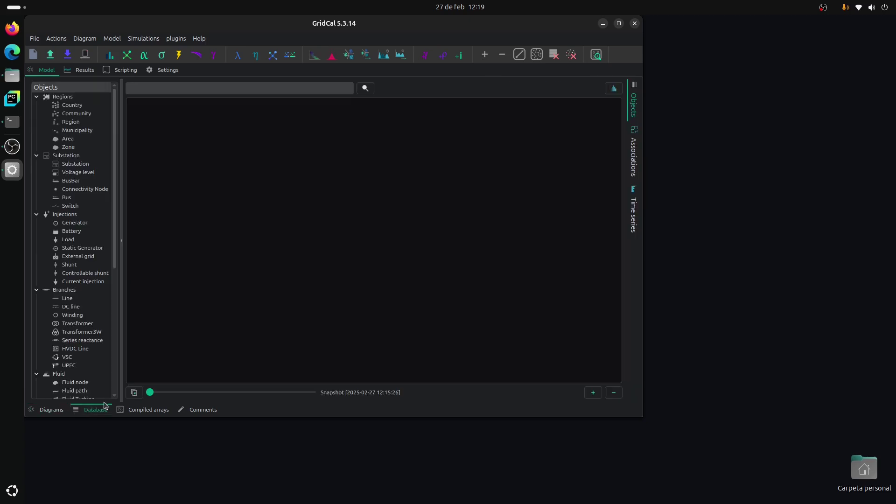
drag(121, 203, 140, 203)
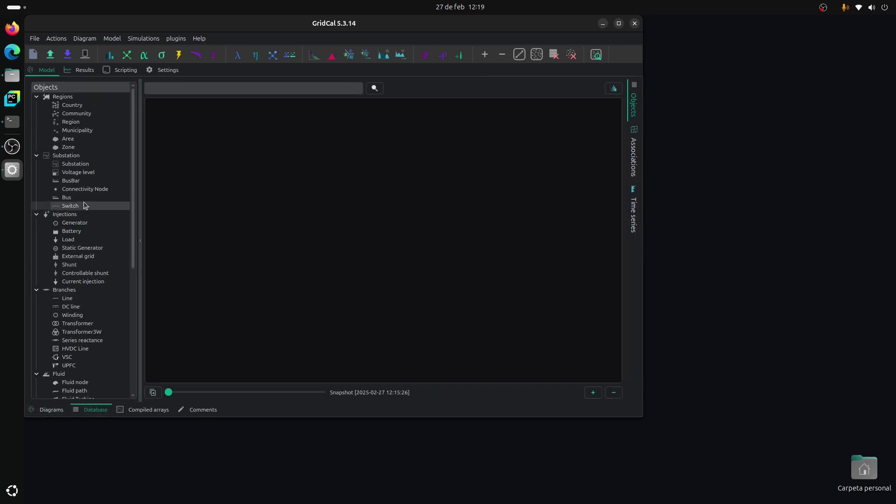
click(84, 164)
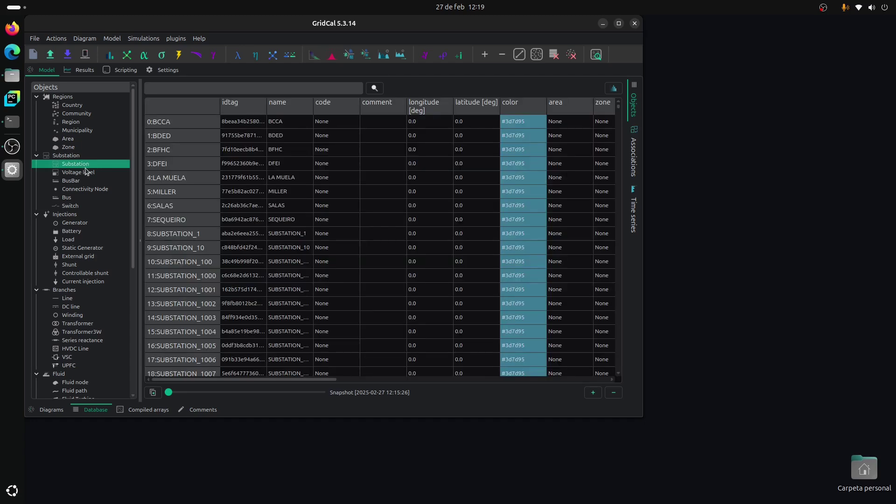
click(86, 173)
click(84, 184)
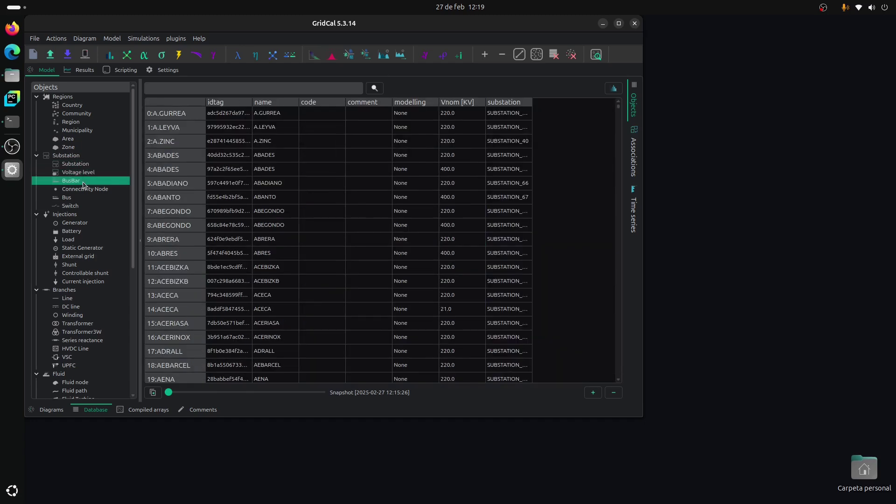
click(85, 190)
click(86, 200)
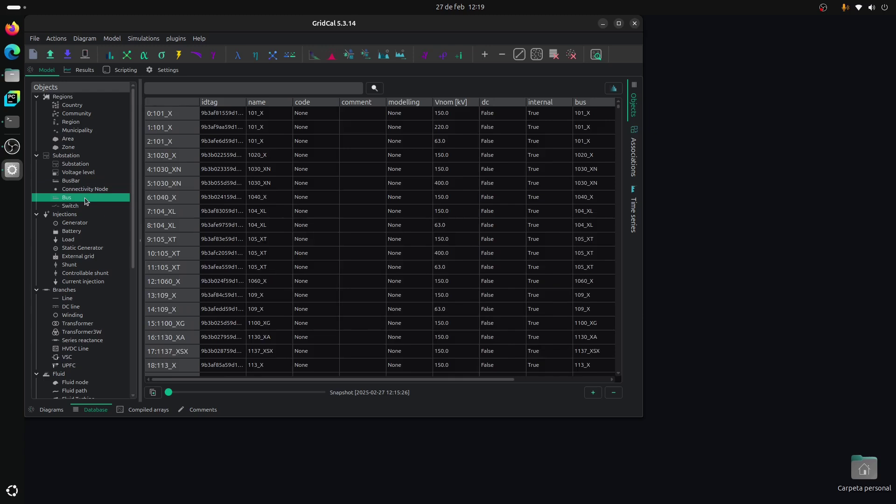
click(83, 206)
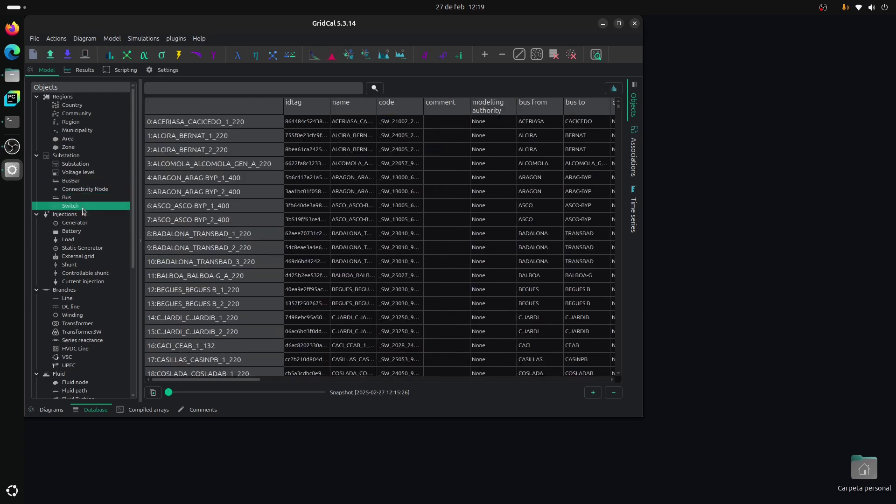
- Examine the Line, Technology and Load tables in the grid database
click(89, 299)
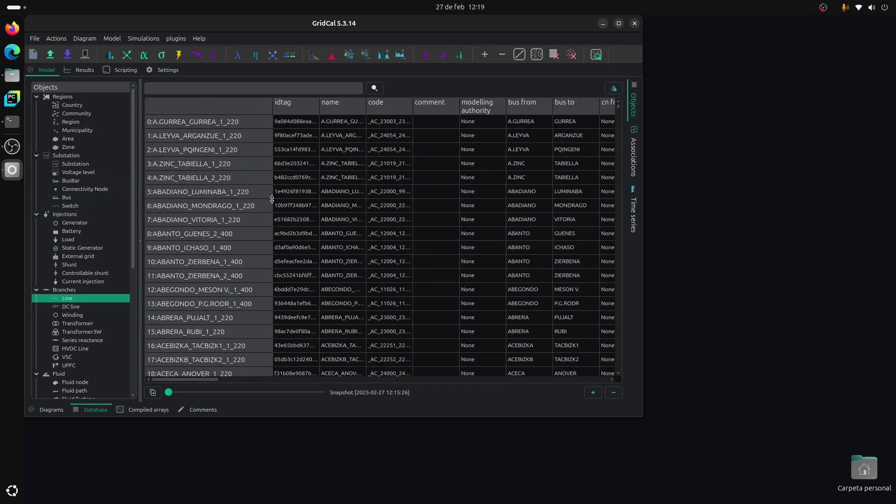
scroll(96, 346, down, 8)
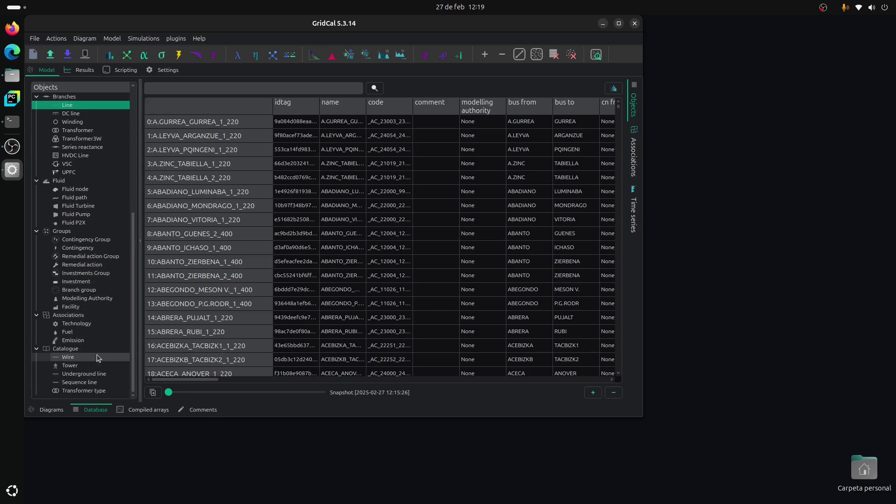
click(80, 327)
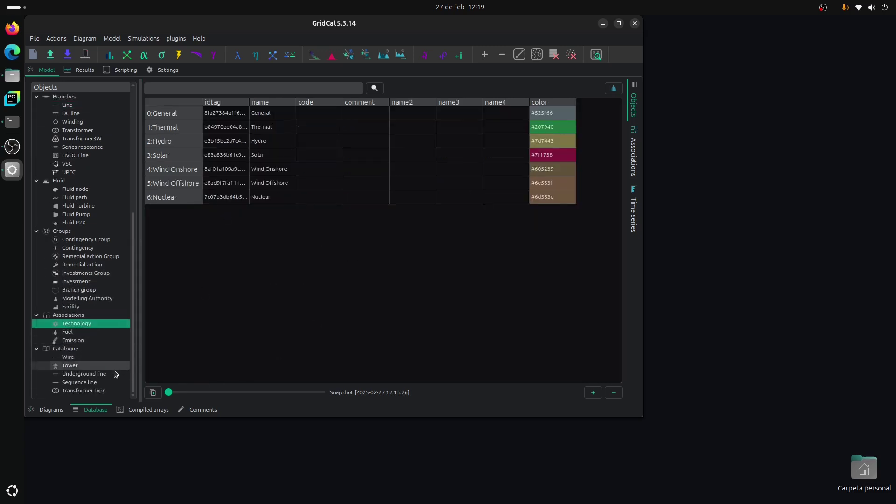
scroll(107, 364, up, 8)
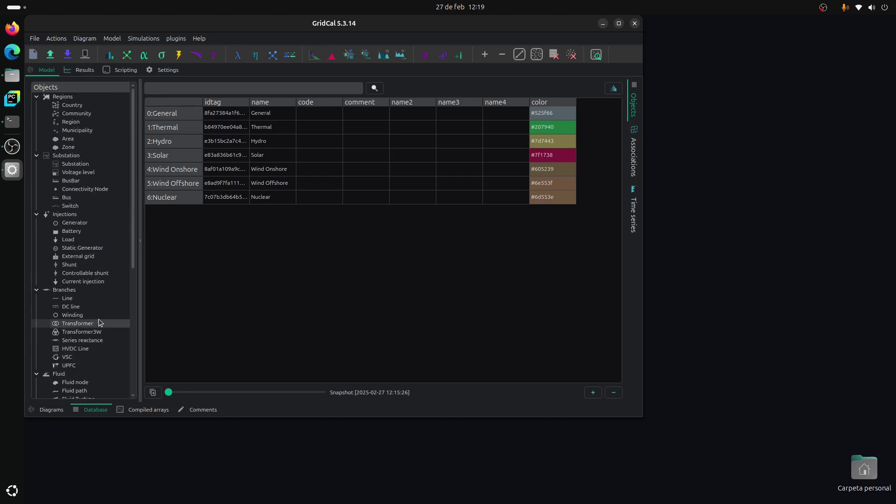
click(89, 239)
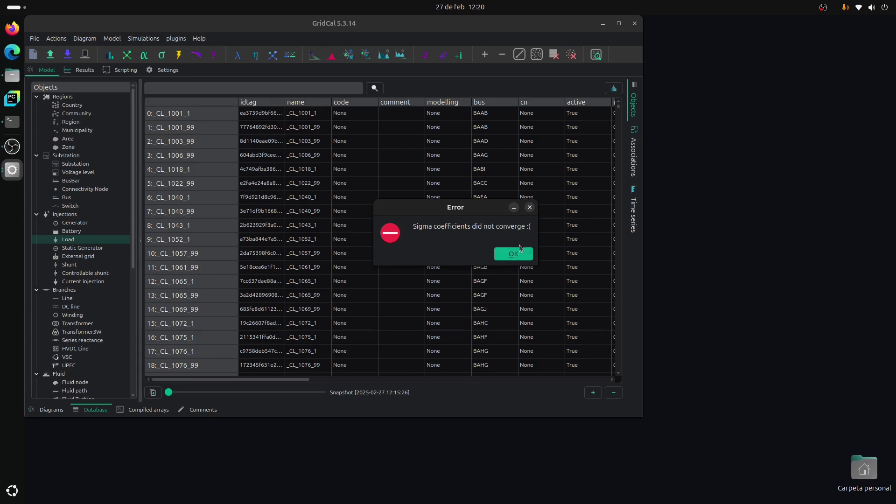
- Dismiss the HELM-Sigma analysis error, inspect the Σ plot and close the analysis dialogue
click(516, 257)
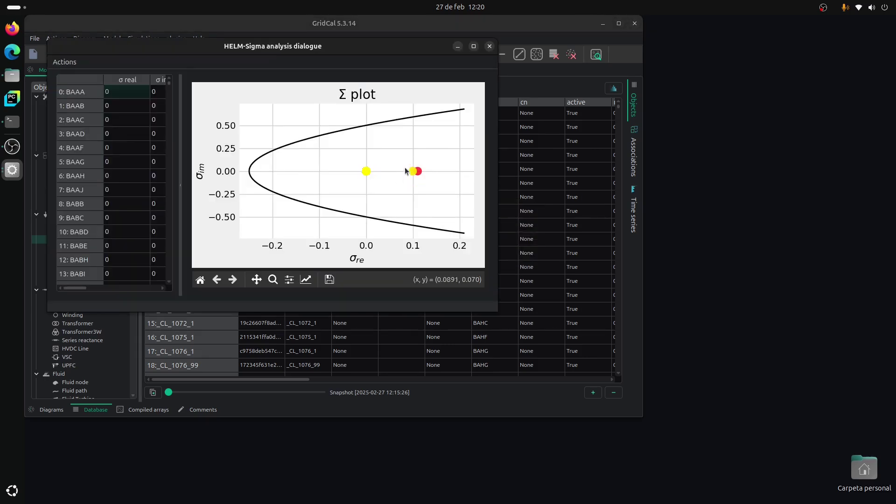
mouse_move(413, 175)
drag(416, 58, 514, 96)
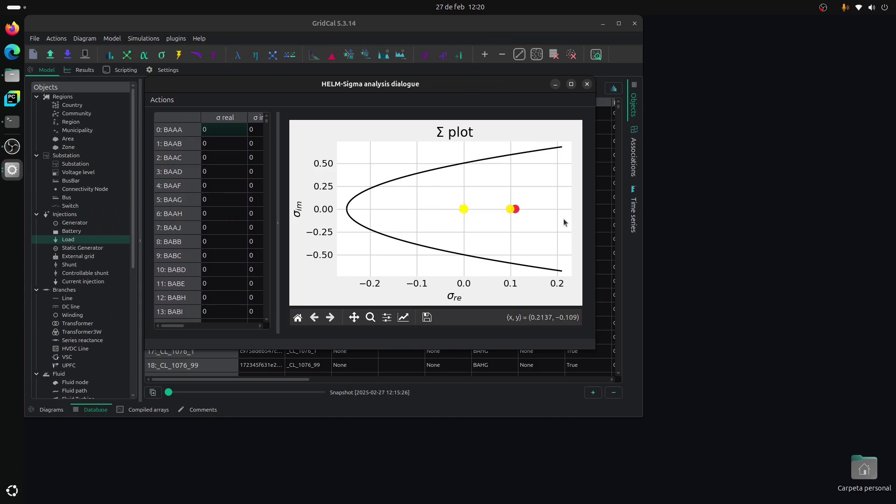
click(587, 84)
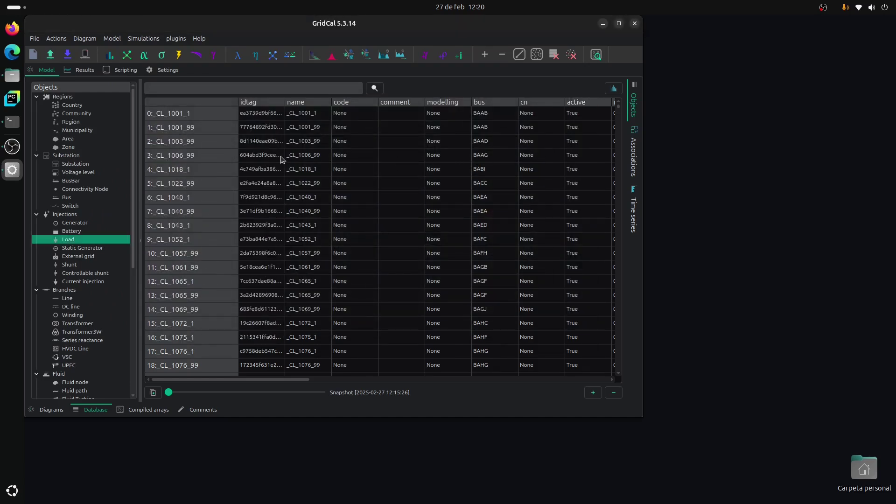
- Set the power flow solver to Newton Raphson and enable the use of the voltage guess
click(172, 71)
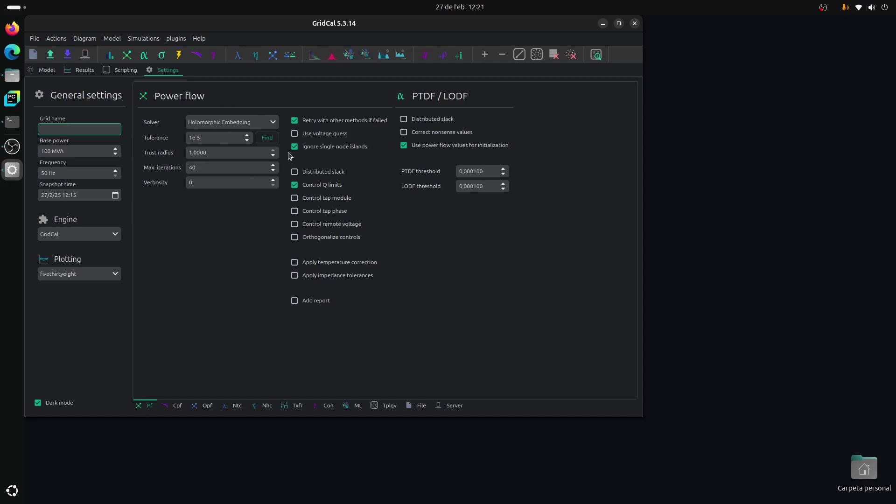
click(273, 123)
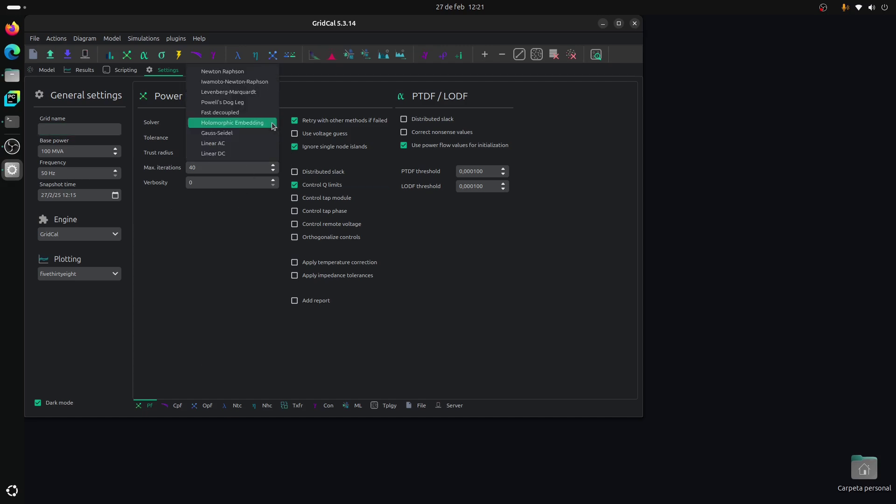
click(250, 75)
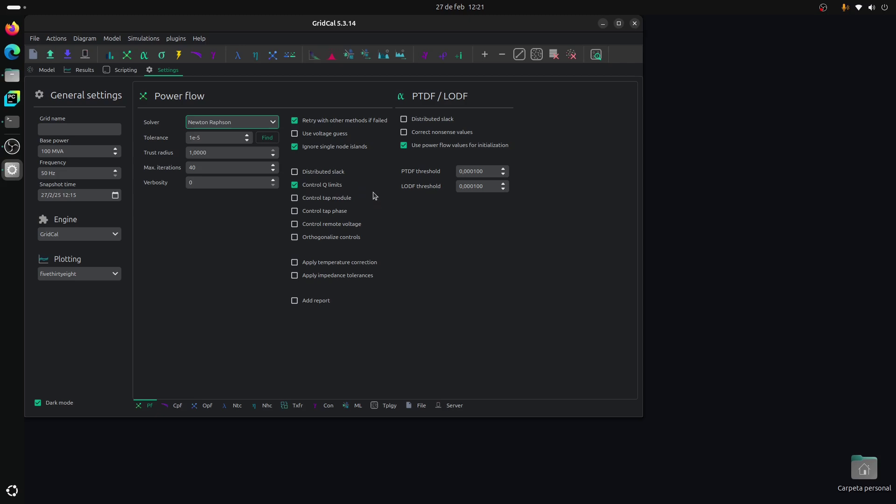
click(329, 136)
- Examine the Vm0 and Va0 initial voltage values in the database's Bus table
click(46, 71)
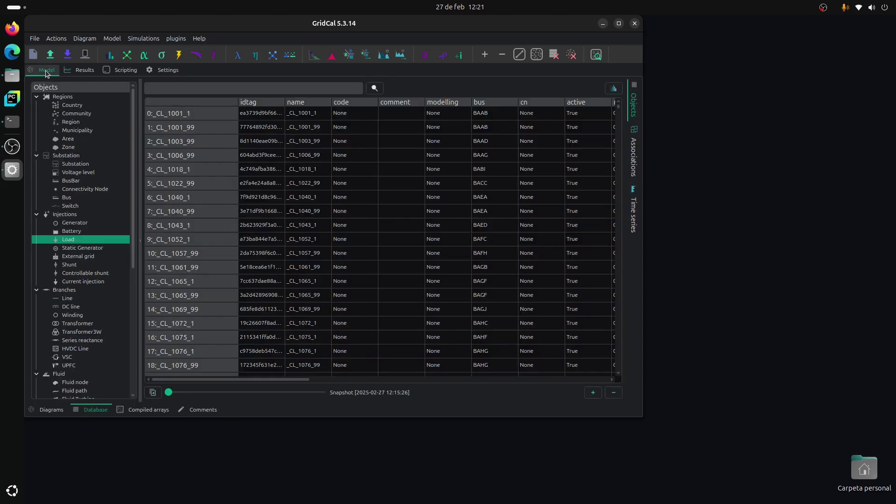
click(86, 198)
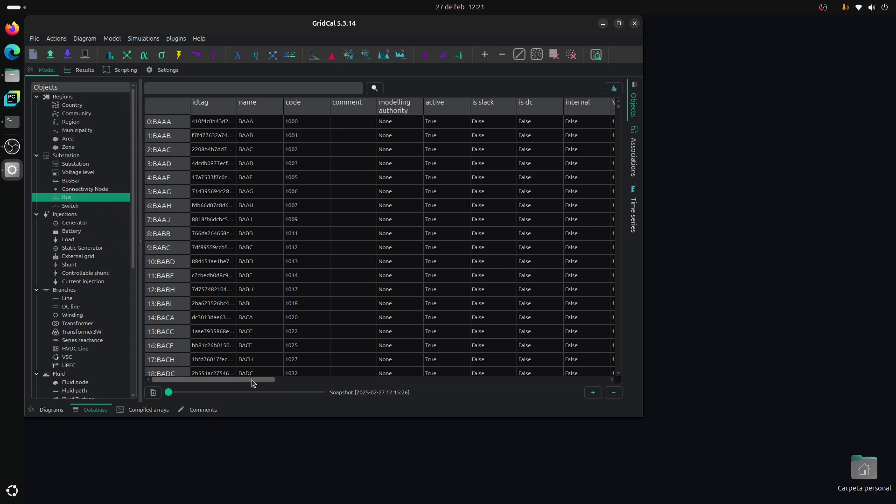
drag(264, 380, 336, 387)
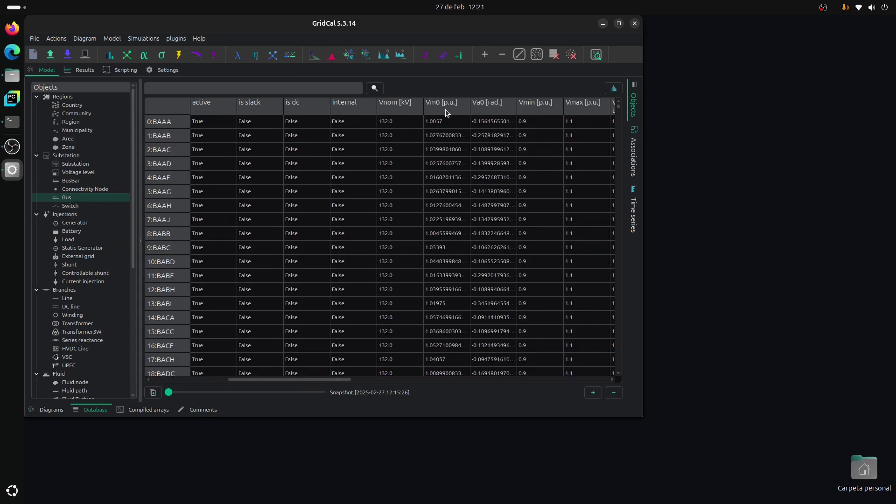
- Highlight the Vm0 and Va0 columns of the Bus table, run the power flow and open its results
drag(446, 112, 493, 112)
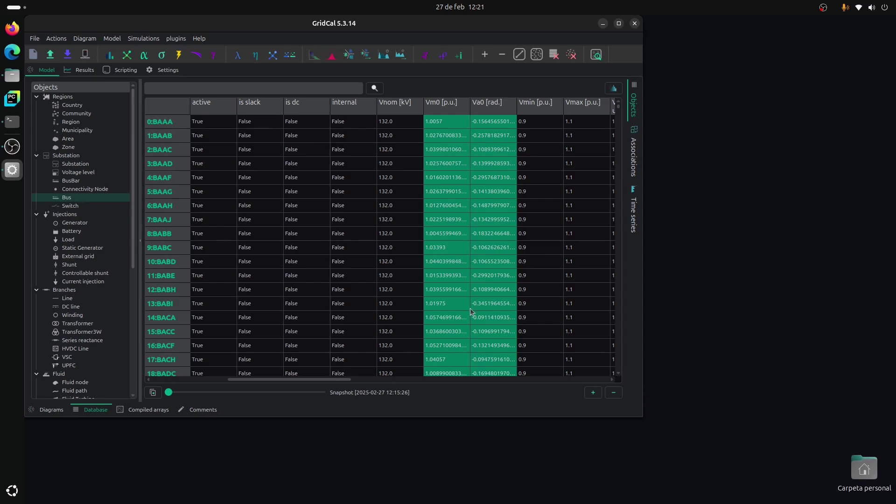
click(127, 56)
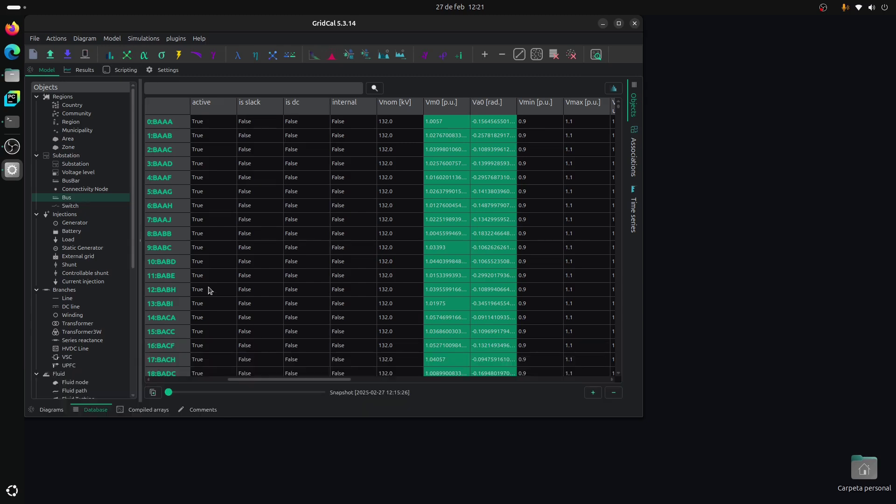
click(81, 71)
click(74, 96)
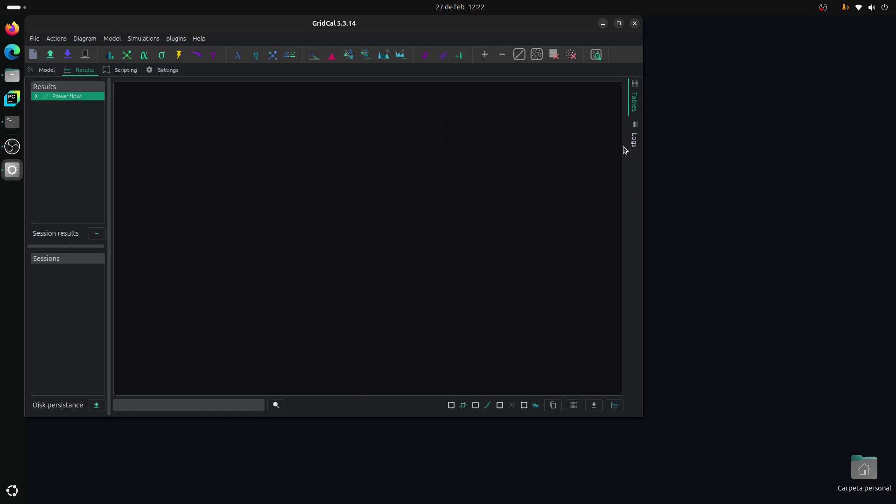
- Examine the power flow's bus voltage module, bus voltage angle and Branch Loading results
click(36, 96)
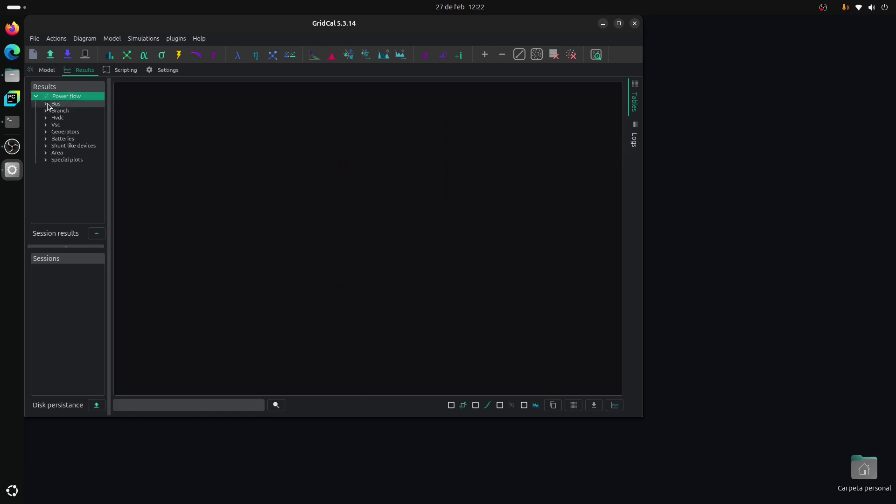
click(46, 104)
click(67, 112)
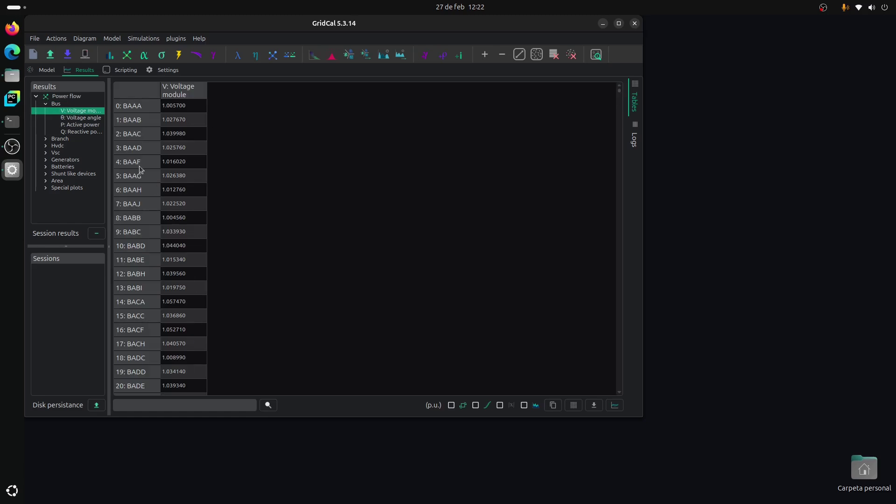
click(77, 117)
double_click(60, 139)
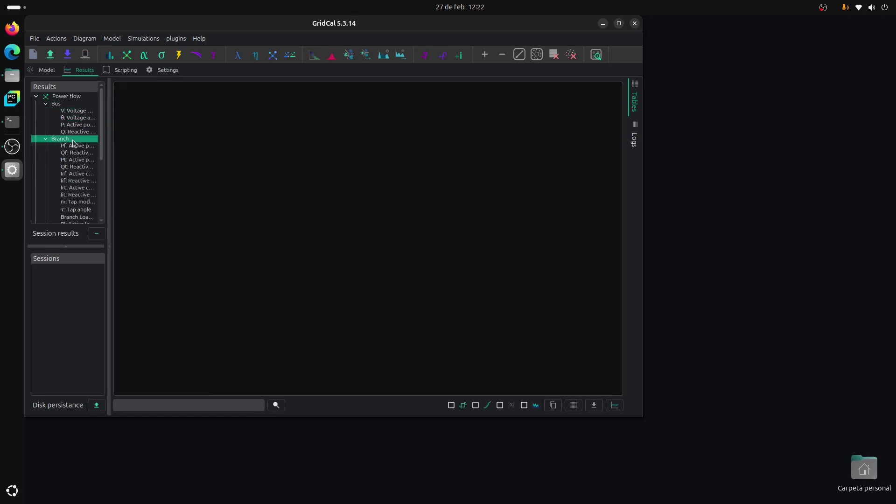
scroll(82, 191, down, 4)
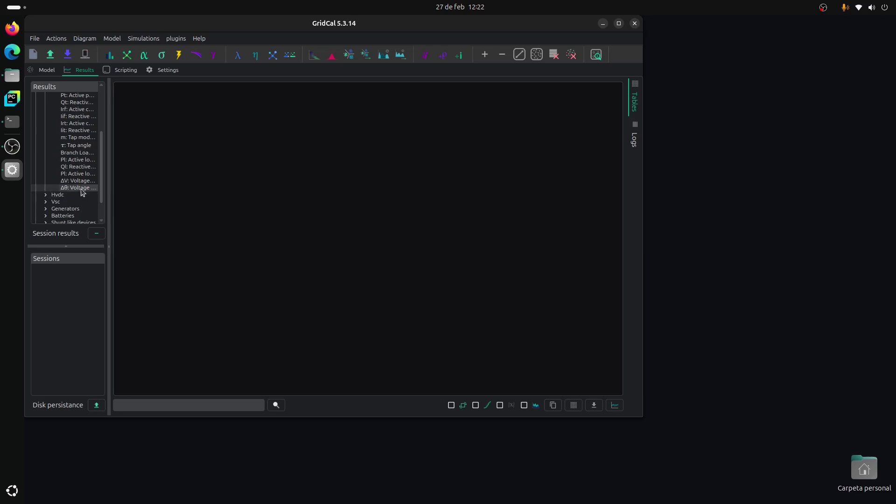
click(84, 153)
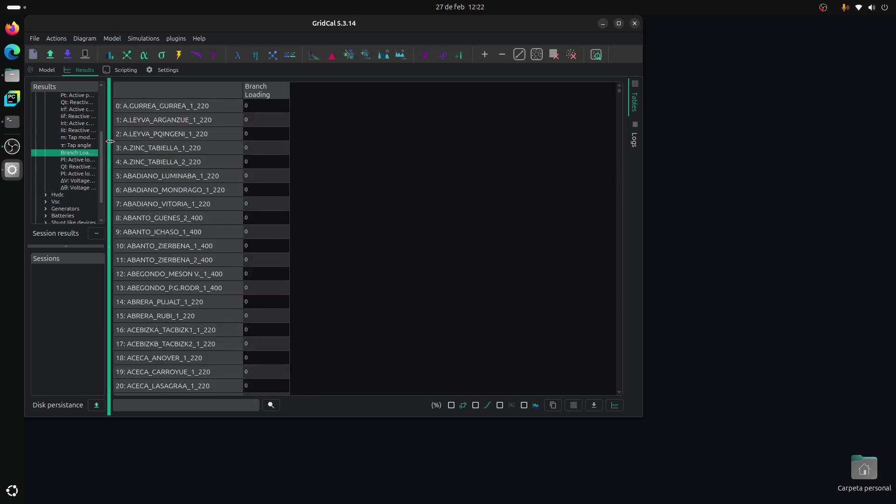
drag(99, 156, 169, 119)
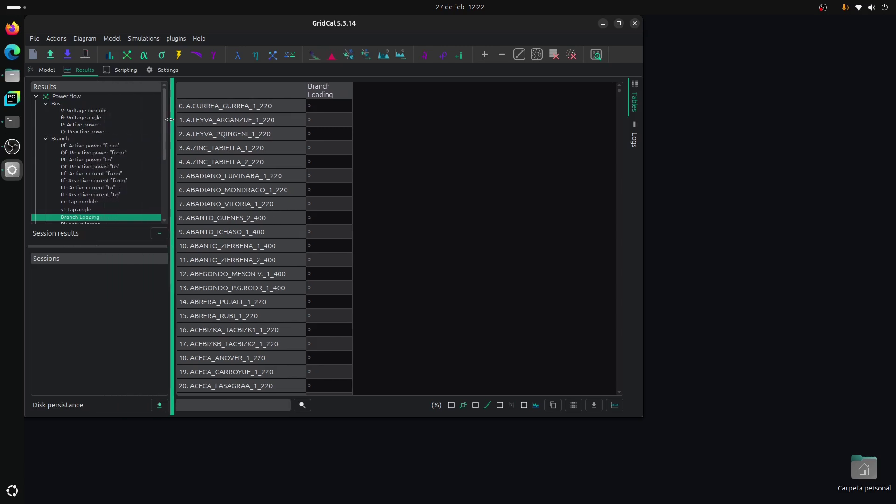
- Examine the power flow log, including the solver methods tried, their convergence and the errors, widening its columns and the window for readability
click(631, 136)
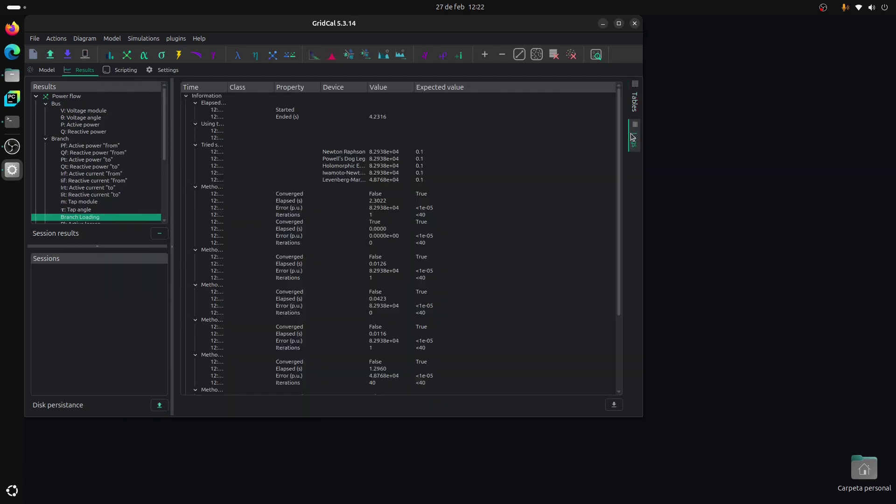
drag(227, 88, 330, 88)
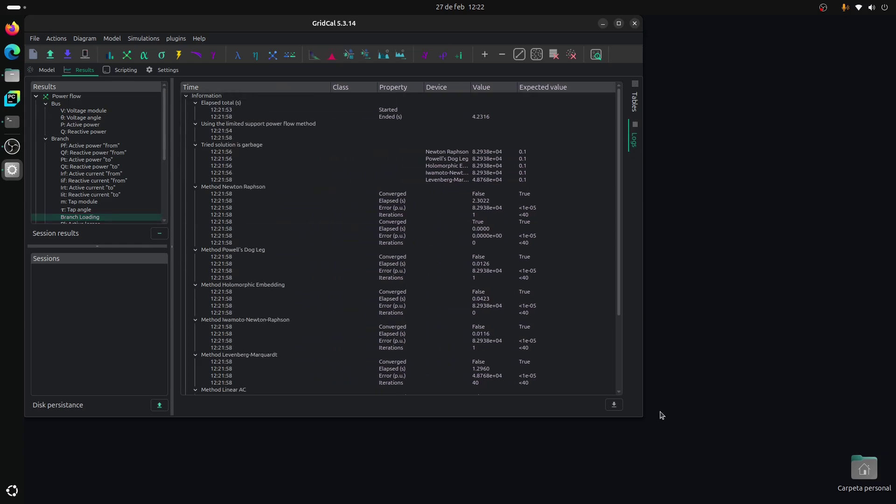
drag(642, 417, 833, 499)
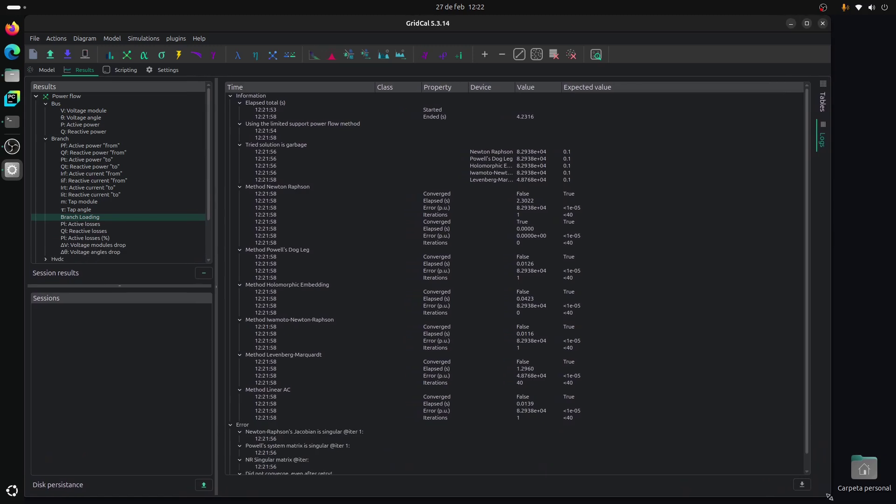
click(297, 145)
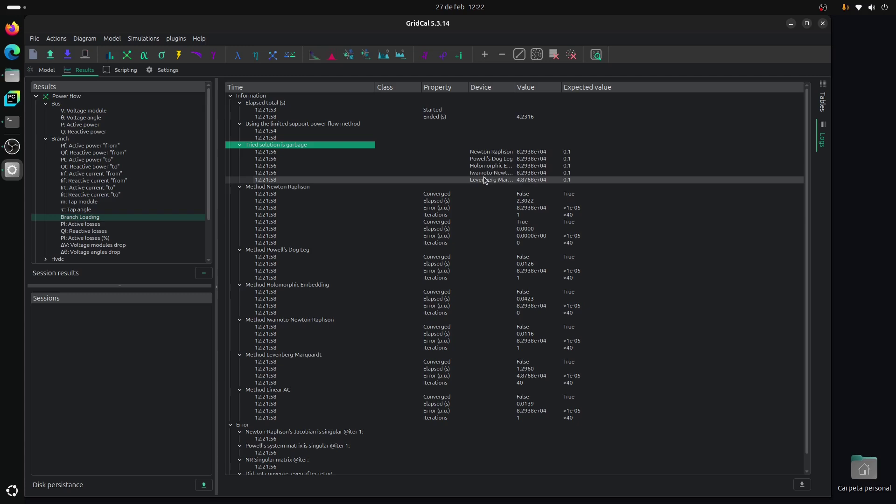
drag(514, 93, 565, 91)
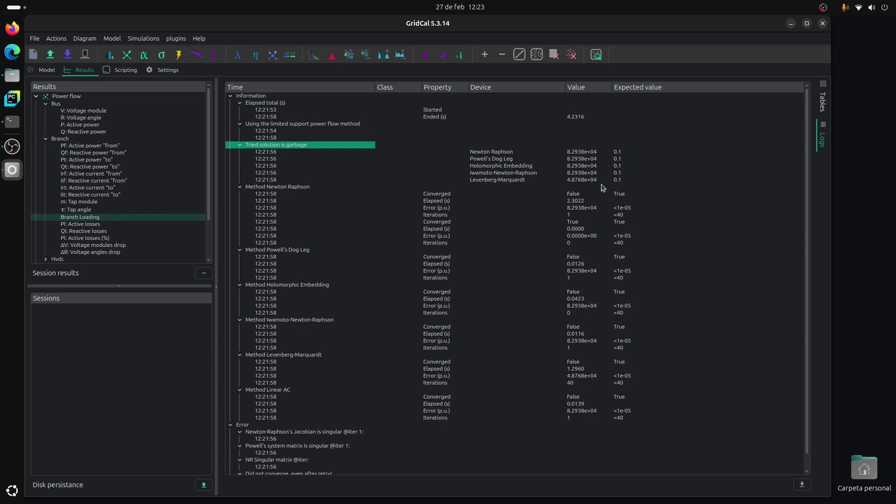
scroll(488, 294, down, 1)
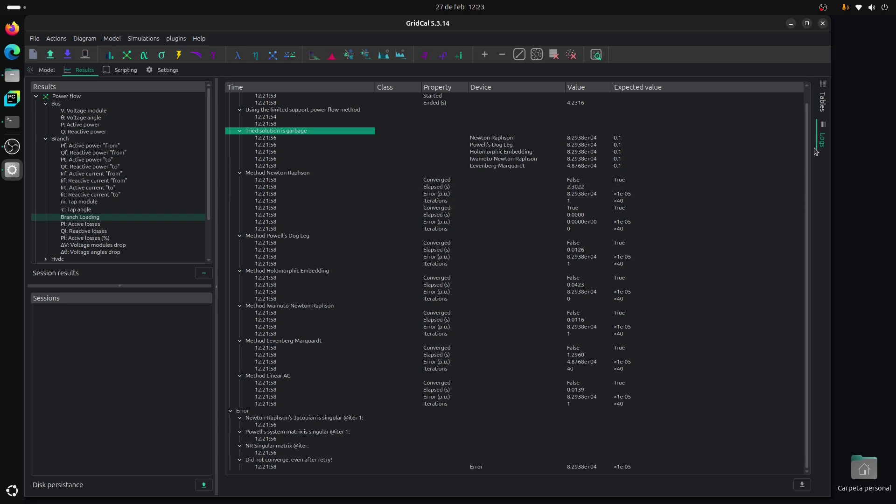
- Plot the bus voltage module results, inspect the figure and close it
click(824, 107)
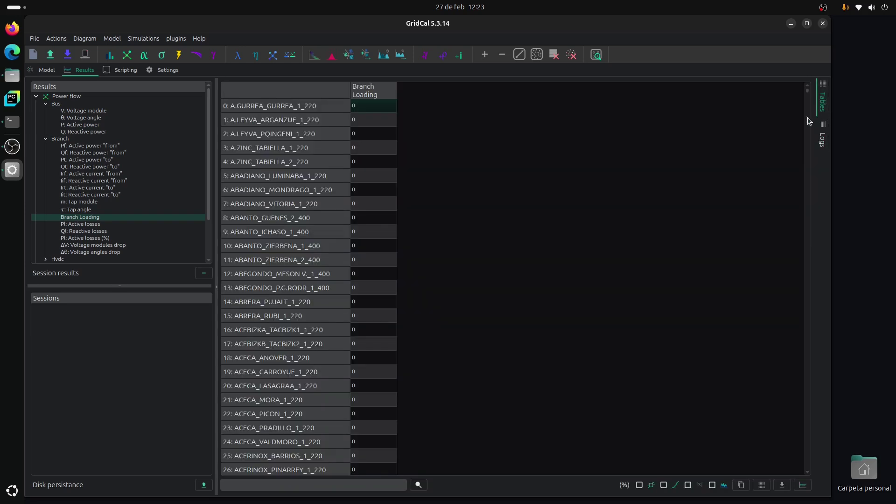
click(85, 111)
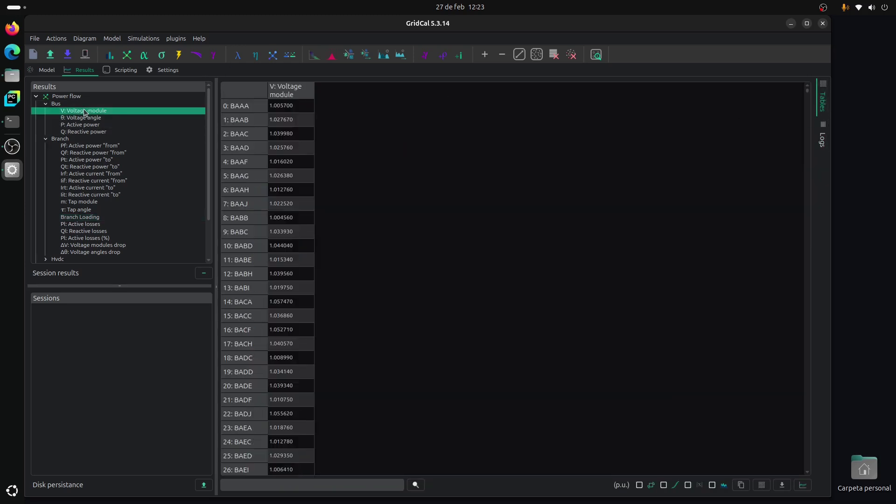
click(804, 486)
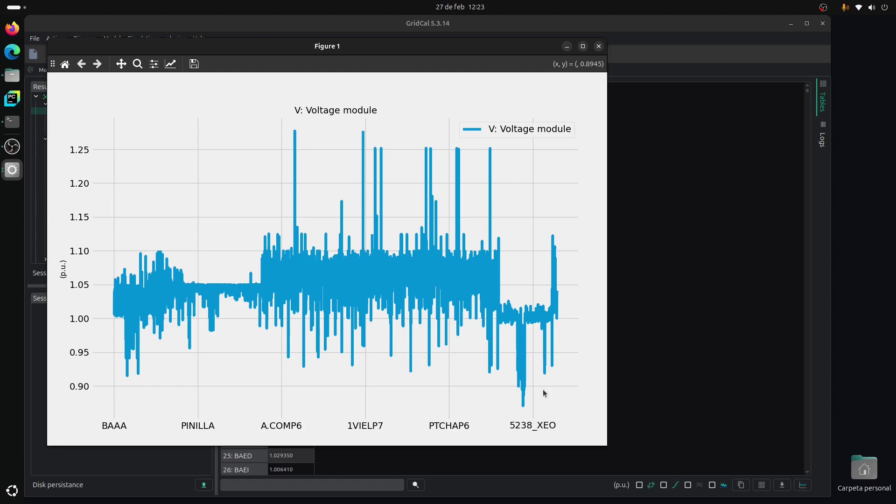
click(599, 47)
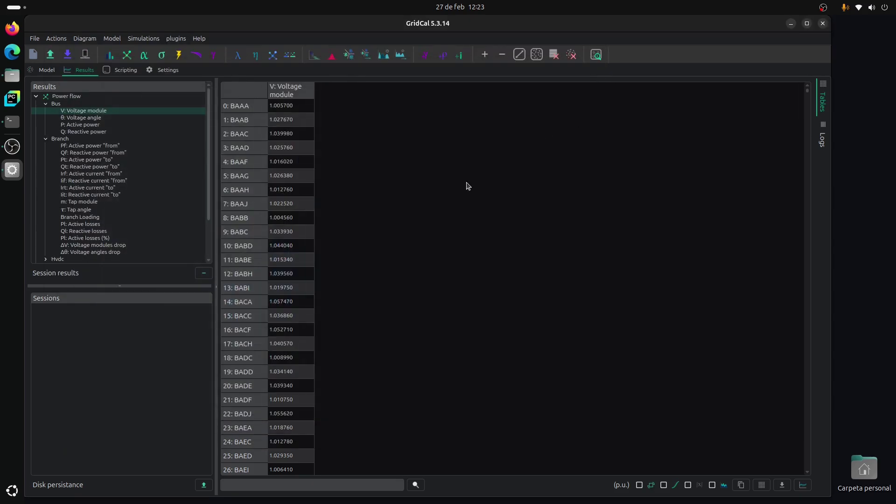
- Set the power flow solver to Linear AC and disable retrying with other methods and the use of the voltage guess
click(179, 72)
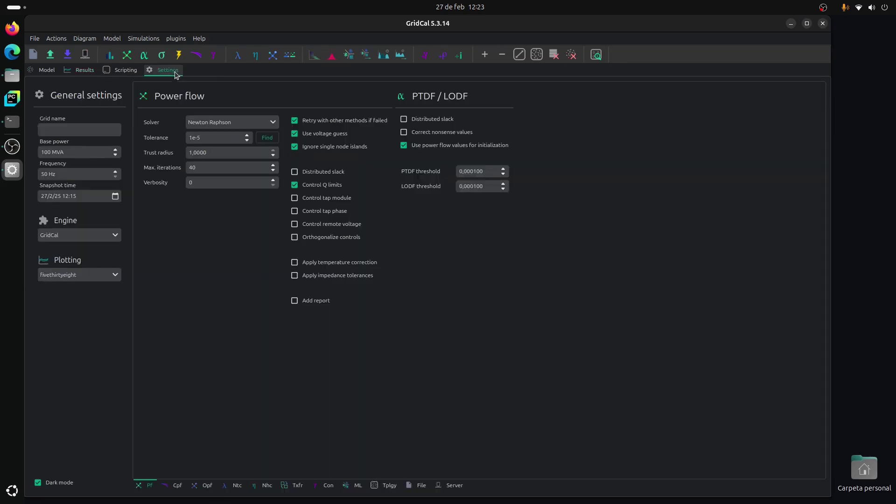
click(222, 123)
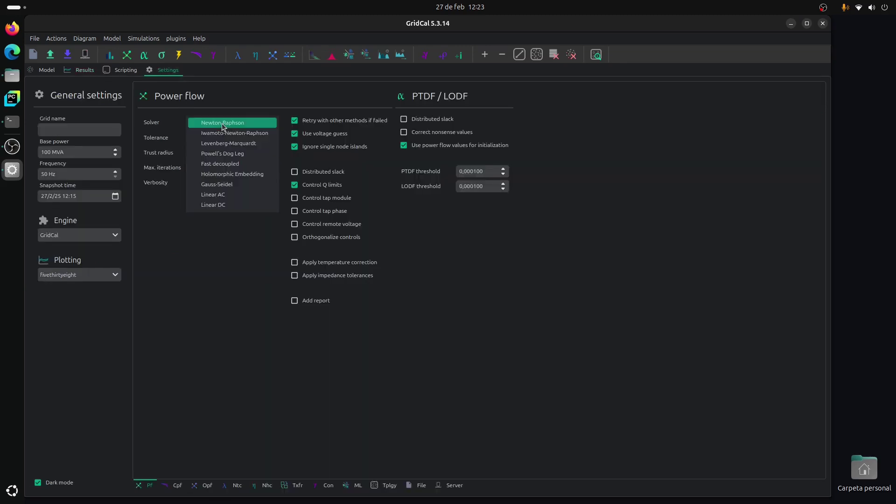
click(231, 195)
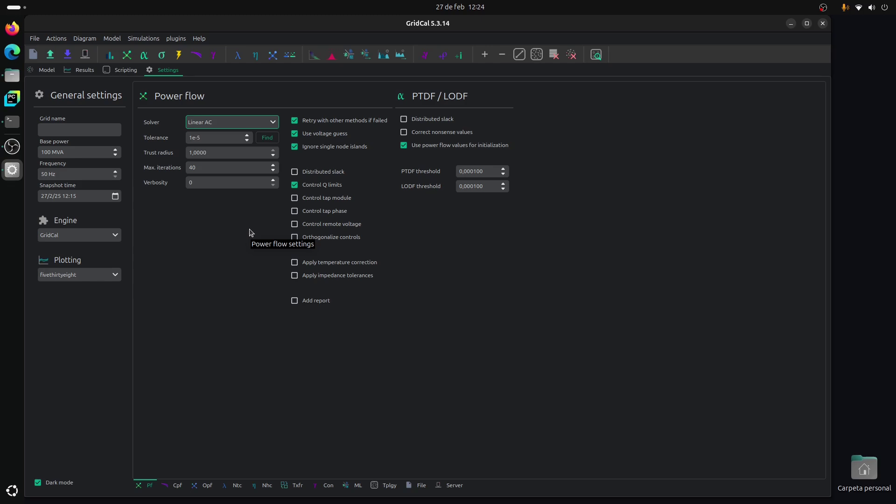
click(294, 120)
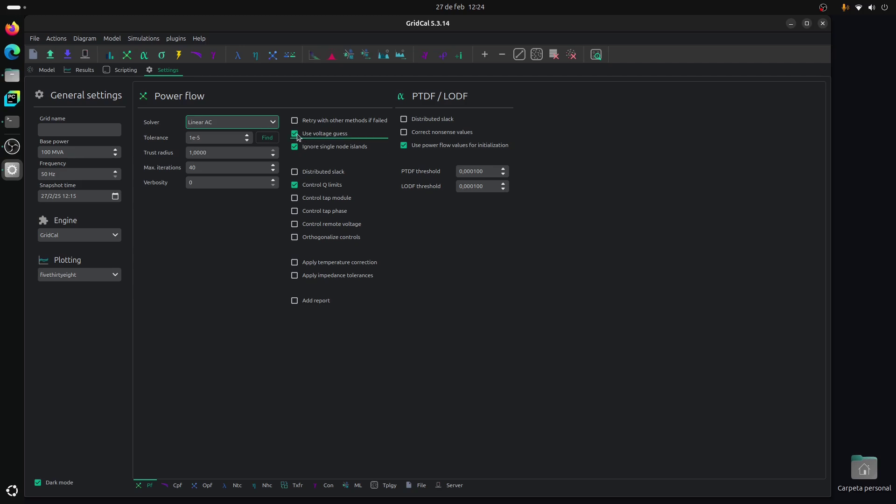
click(342, 136)
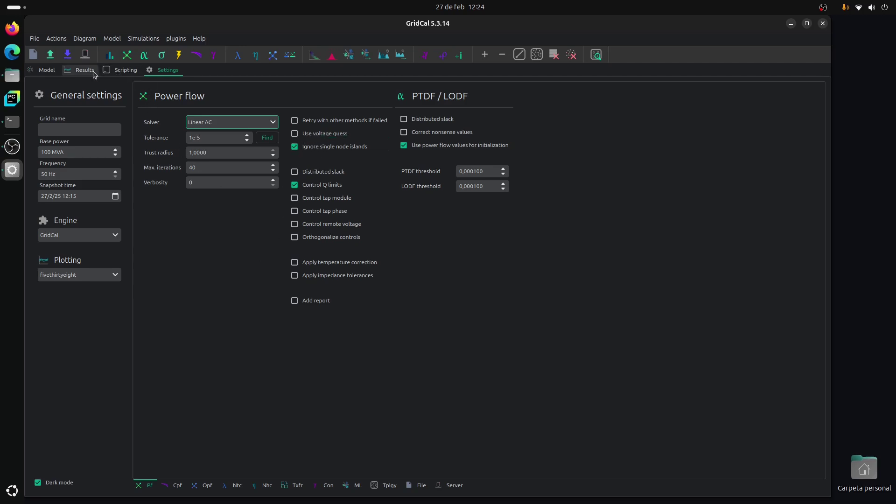
- Run the power flow with the Linear AC solver and display its bus voltage module results
click(127, 55)
click(79, 70)
double_click(65, 95)
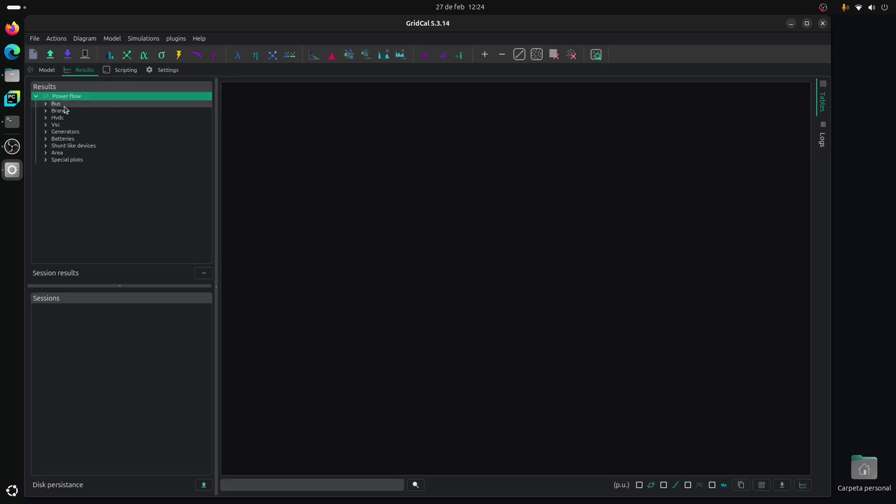
double_click(63, 104)
click(73, 111)
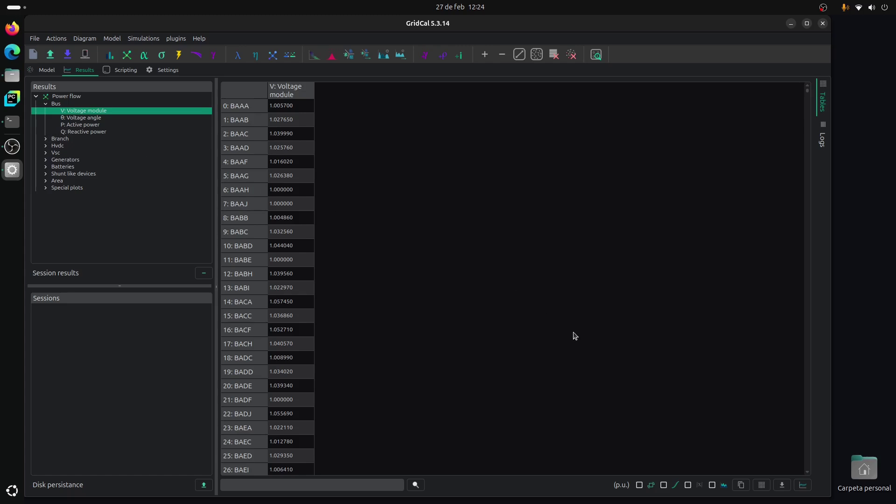
- Plot the Linear AC voltage modules, magnify the band around 1.0 p.u. across the buses and close the figure
click(805, 488)
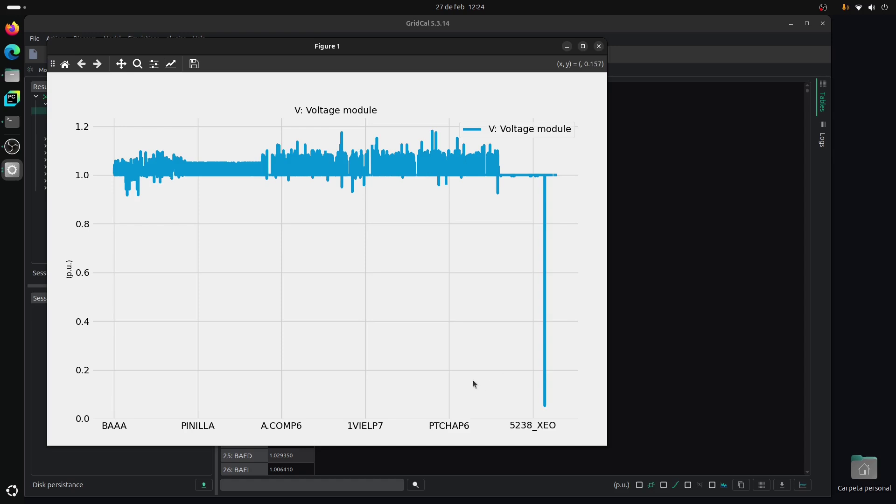
click(138, 64)
drag(571, 195, 114, 128)
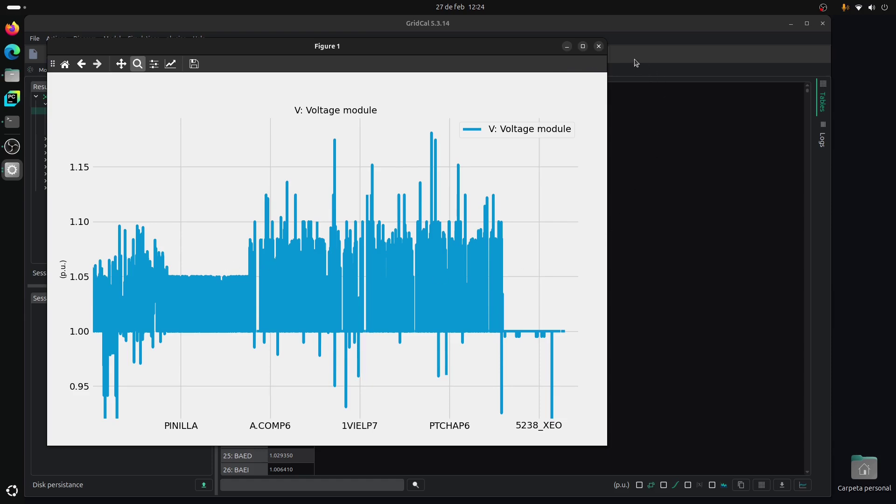
click(600, 46)
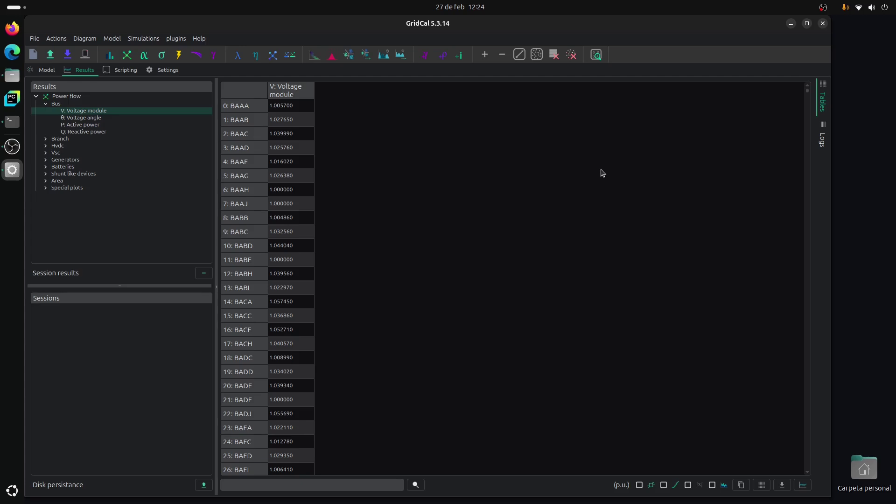
- Run the grid analysis and examine the transformers reported under "Tap module too low" in an enlarged window
click(597, 55)
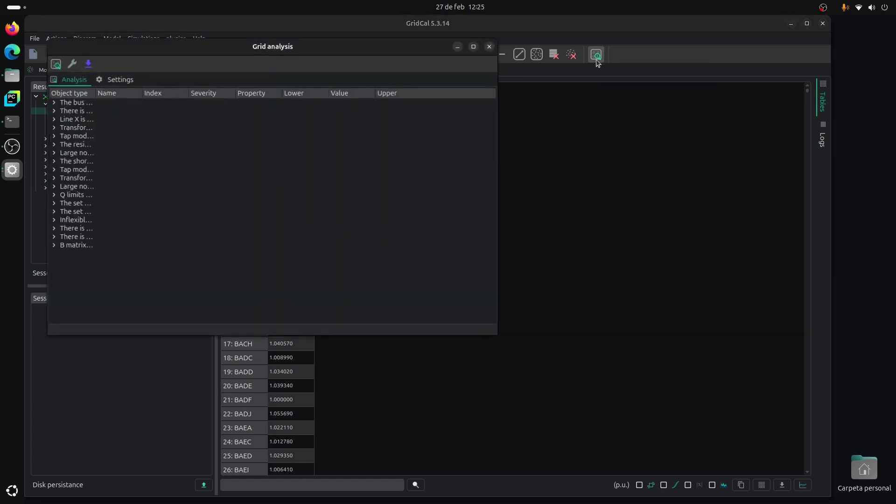
double_click(97, 94)
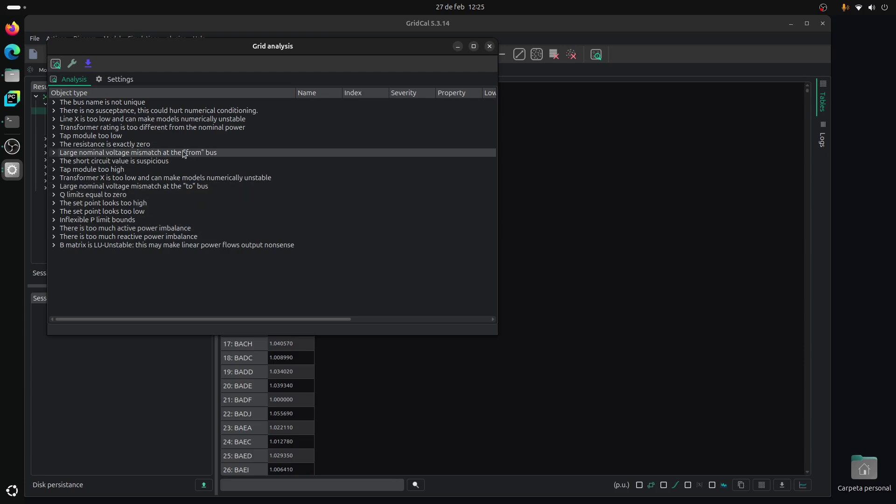
click(80, 130)
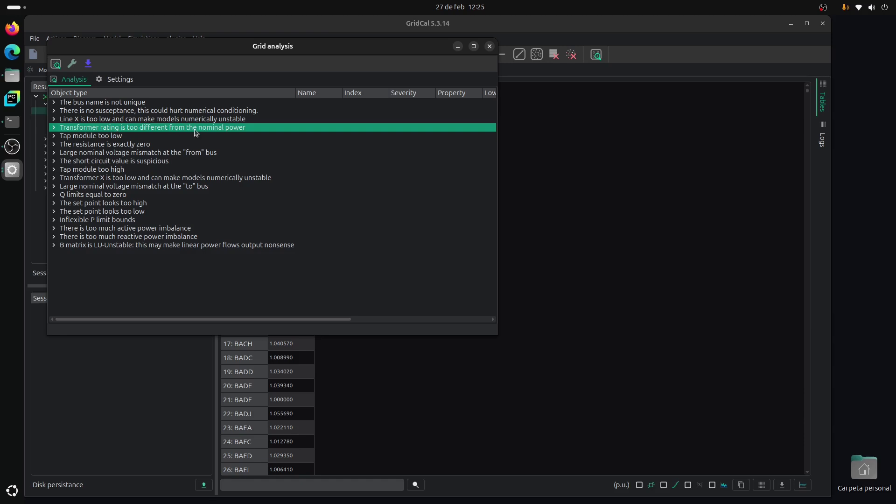
double_click(129, 138)
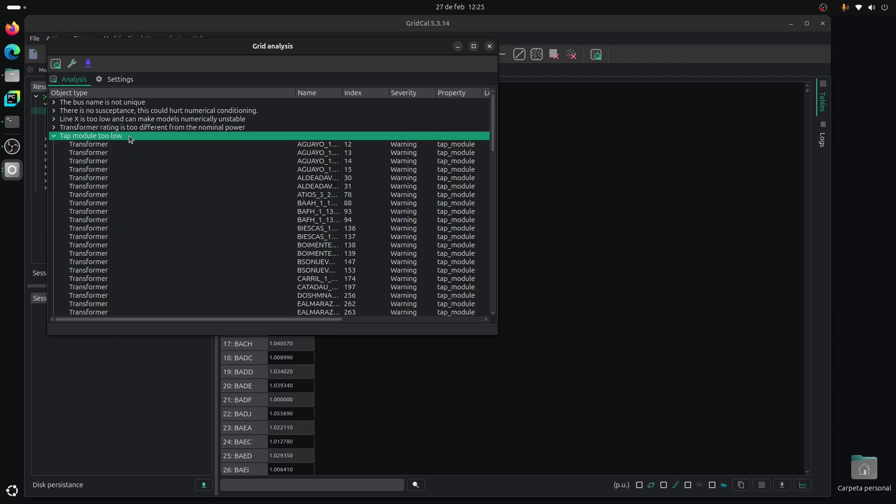
drag(499, 337, 756, 474)
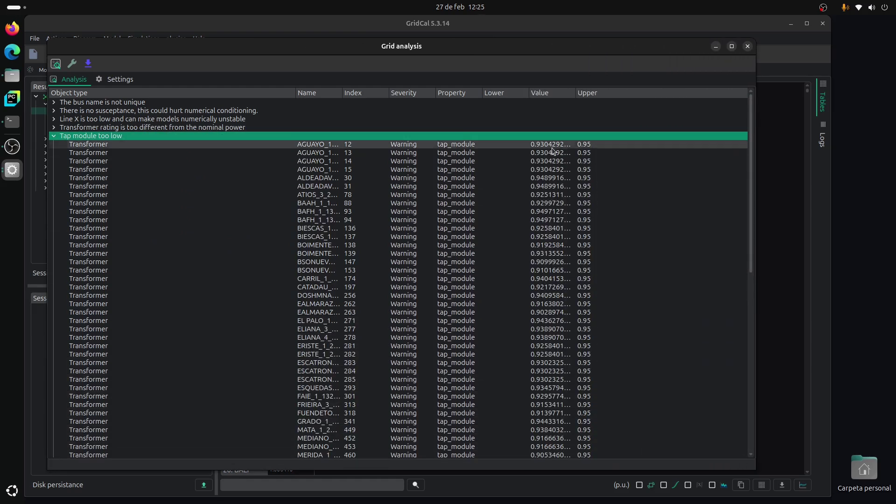
scroll(552, 388, down, 4)
scroll(552, 390, down, 8)
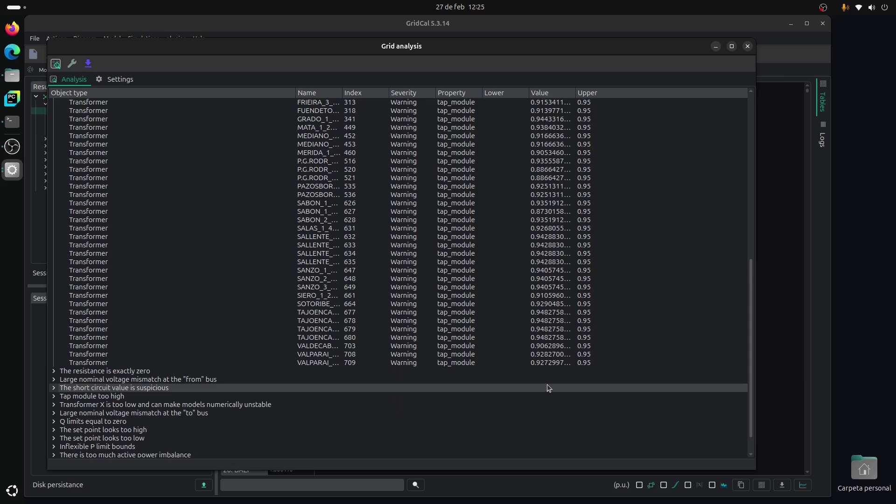
- Expand "The resistance is exactly zero" in the grid analysis, examine its transformers and collapse the group again
double_click(112, 372)
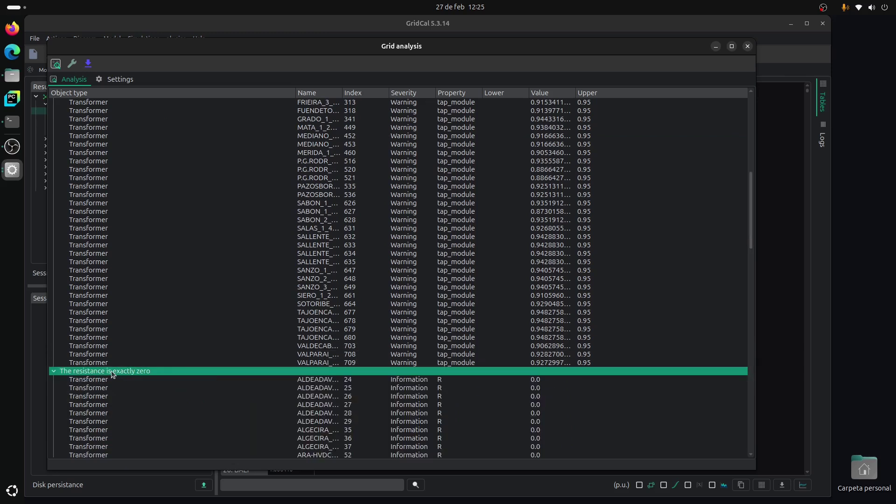
scroll(266, 335, down, 6)
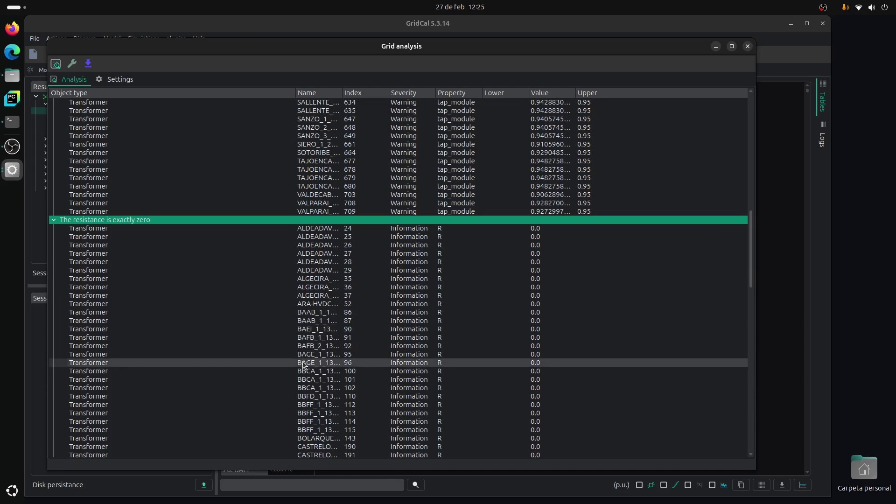
scroll(317, 383, down, 3)
scroll(299, 363, up, 1)
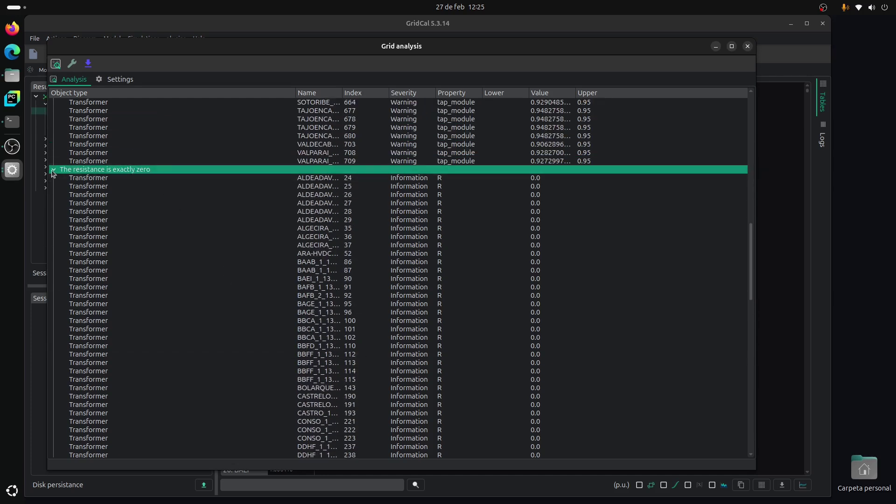
scroll(202, 293, down, 9)
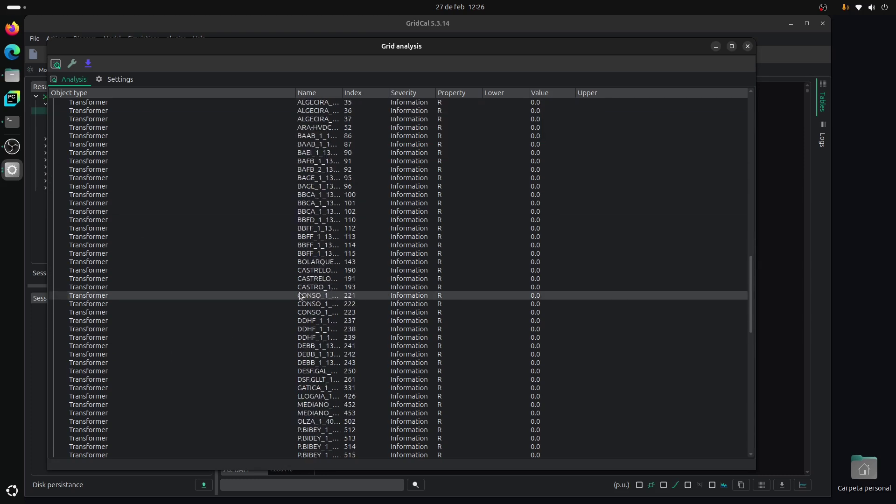
scroll(180, 275, up, 9)
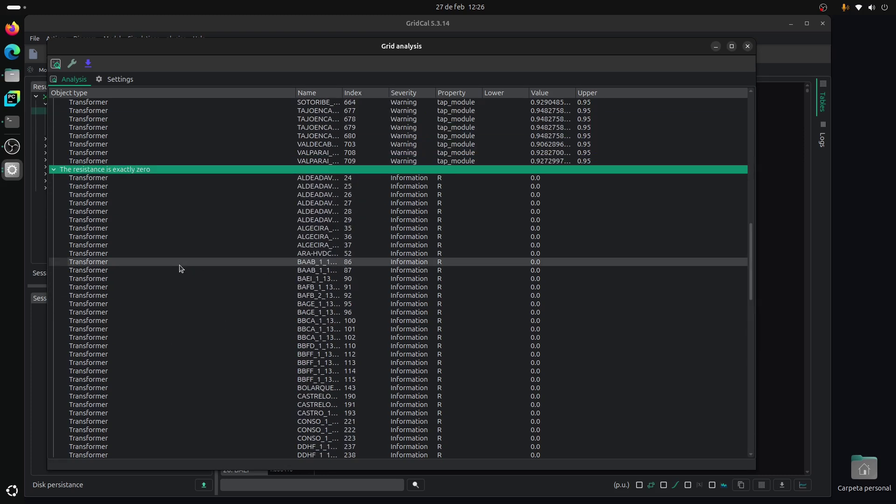
click(54, 169)
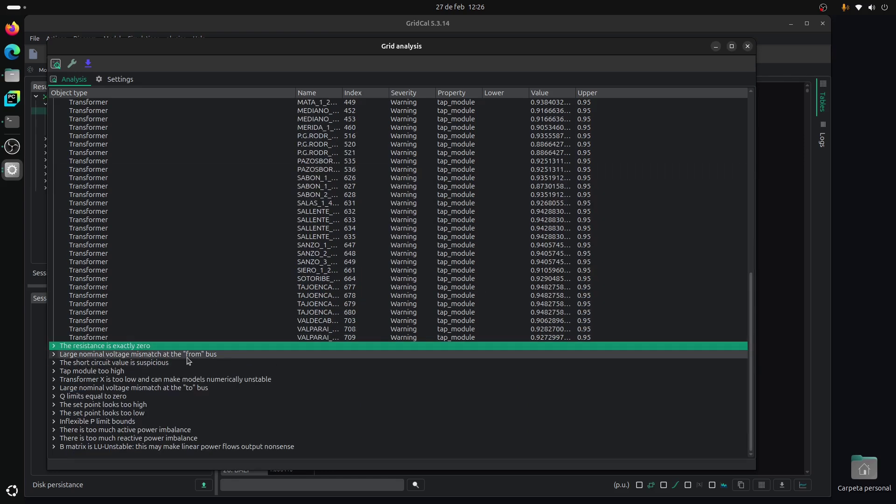
- Expand "Large nominal voltage mismatch at the "from" bus" and examine the reported transformers' values against their limits
click(99, 355)
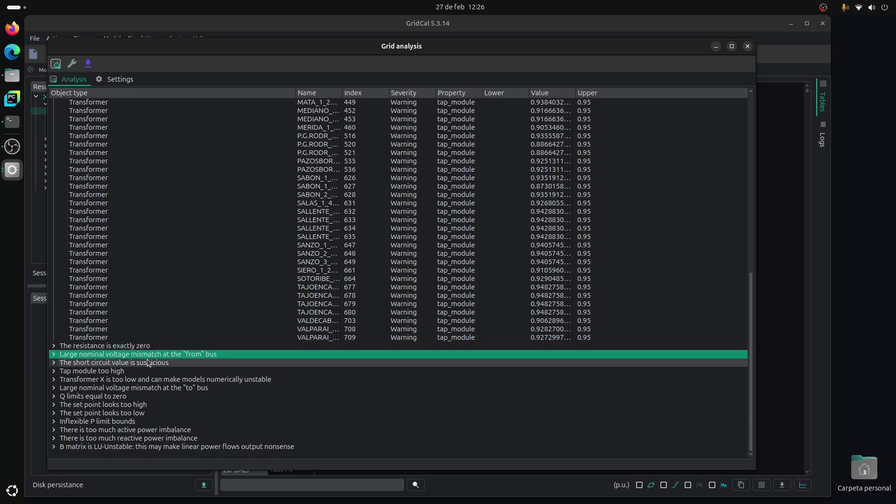
click(54, 354)
scroll(527, 275, down, 2)
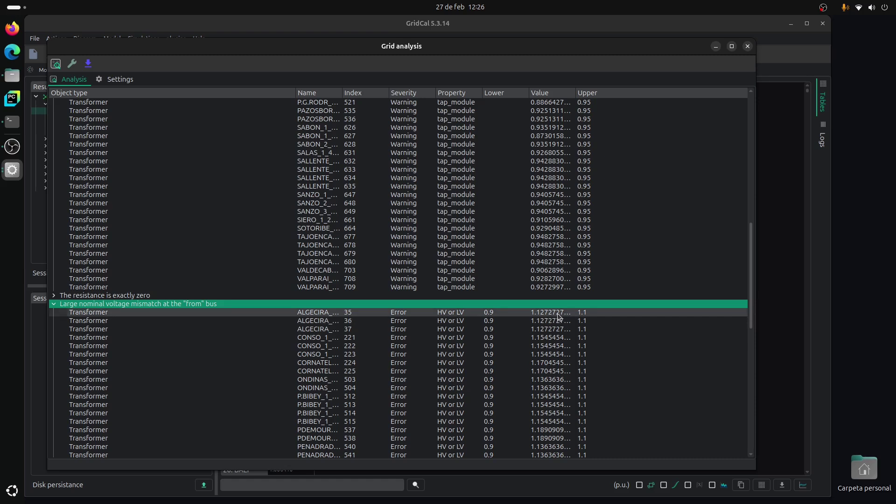
scroll(559, 316, down, 2)
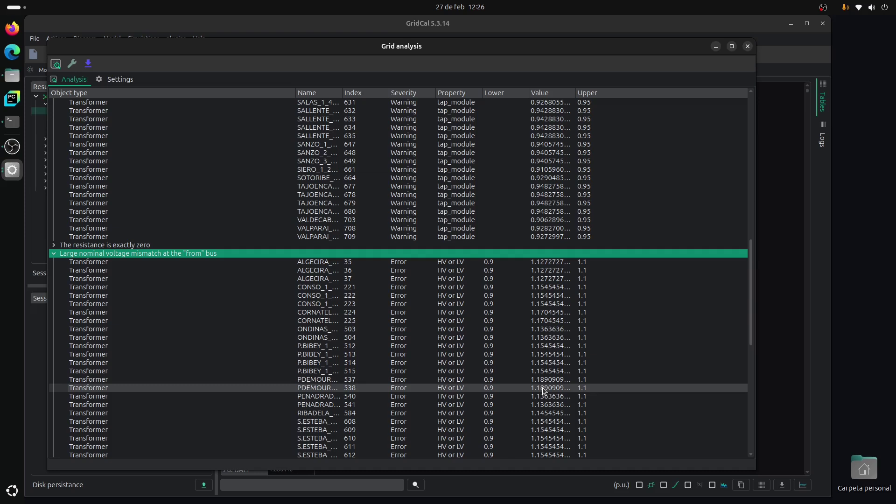
scroll(547, 380, down, 12)
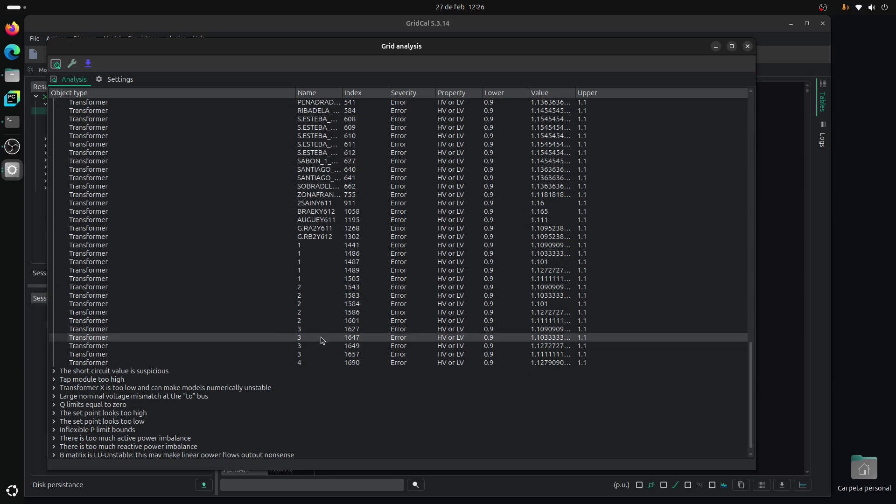
- Expand "The short circuit value is suspicious" and widen the Value column to read the transformers' full Vcc values
double_click(94, 373)
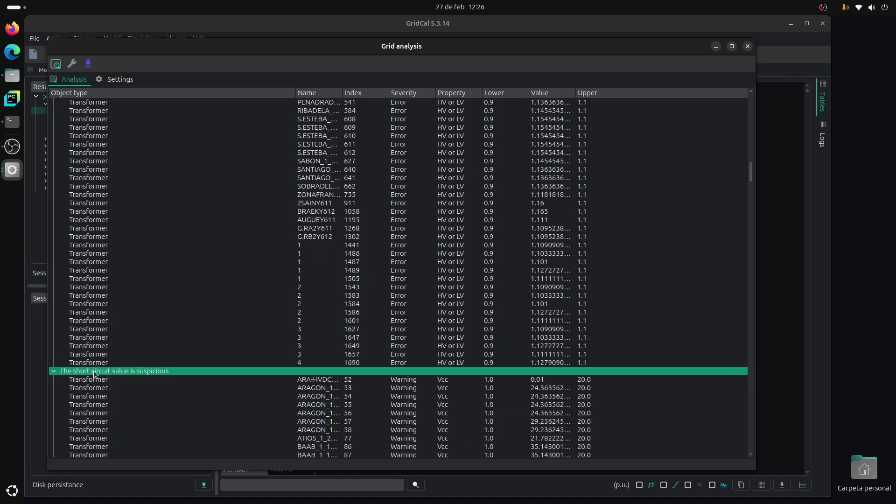
scroll(351, 273, down, 10)
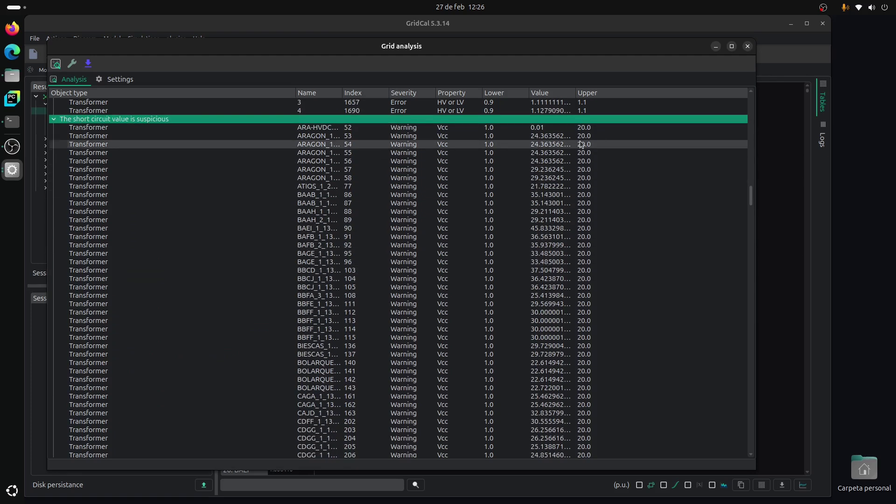
drag(576, 92, 628, 93)
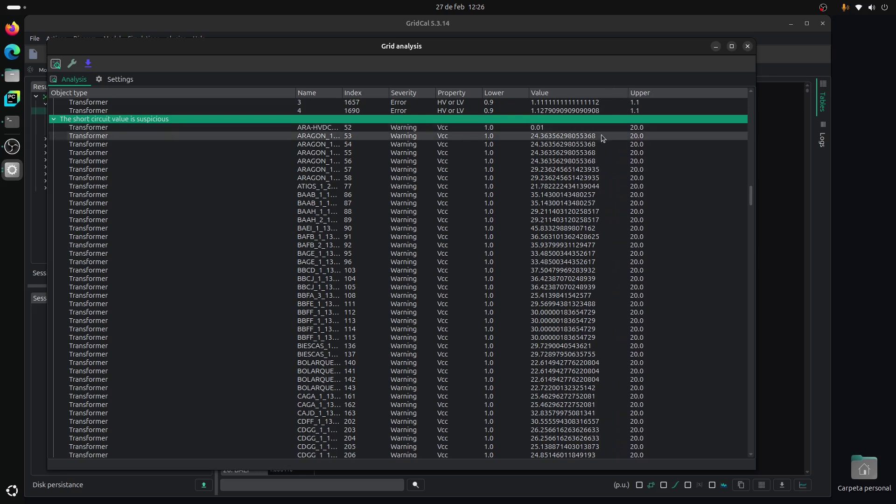
scroll(574, 290, down, 11)
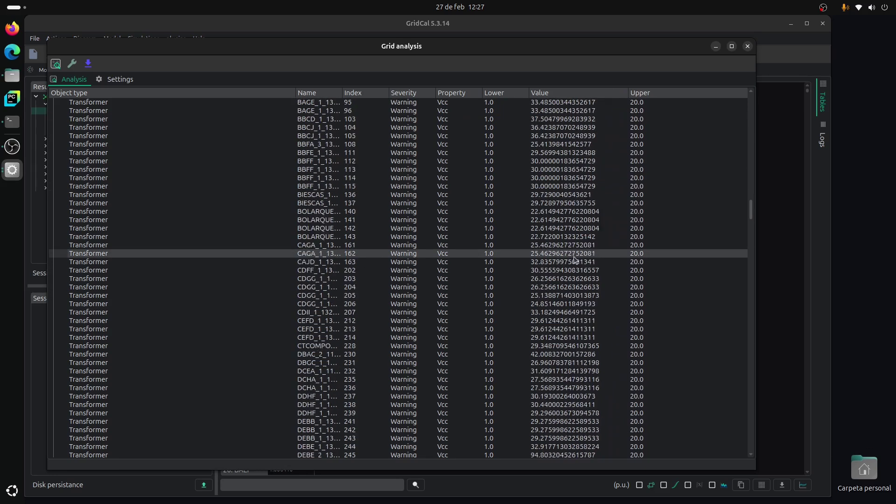
scroll(572, 269, down, 1)
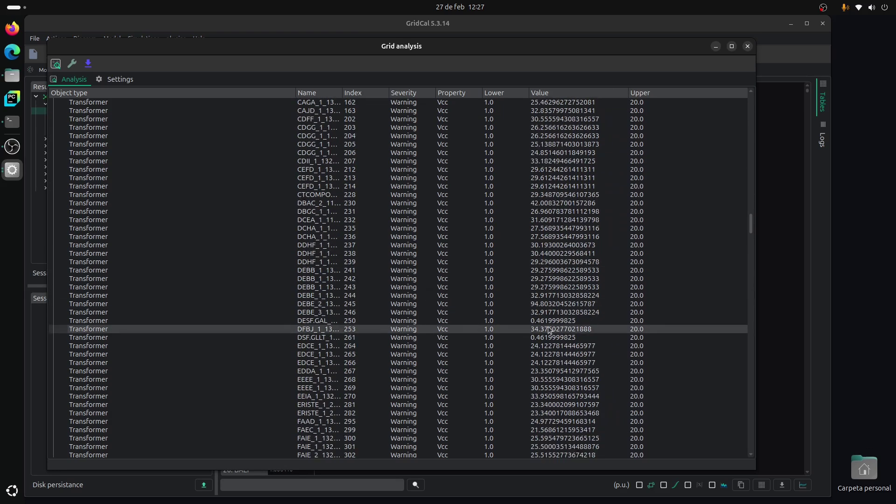
- Highlight the suspicious Vcc entries of the transformers with indices 261, 250, 245 and 331 for comparison
click(551, 337)
click(552, 322)
click(552, 338)
click(551, 322)
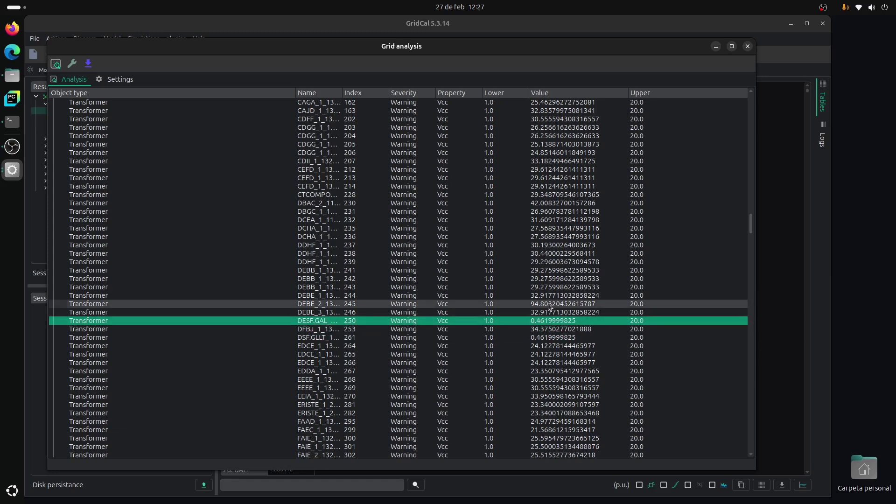
click(550, 304)
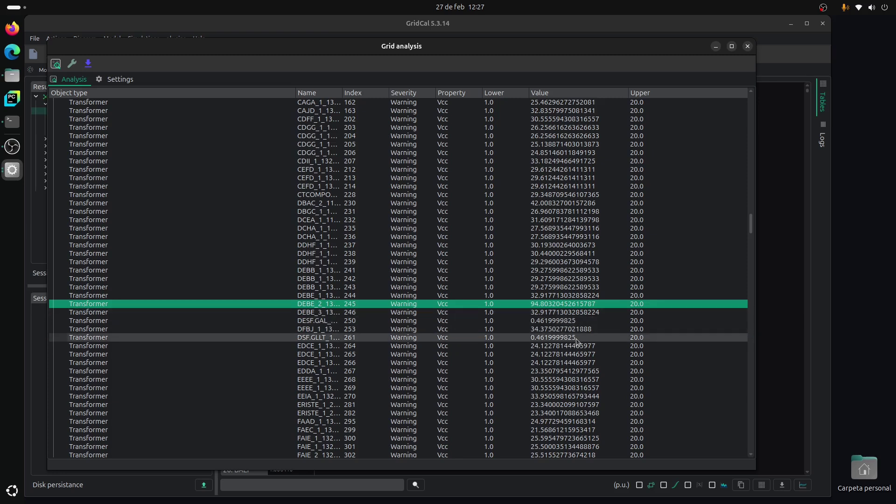
scroll(578, 335, down, 3)
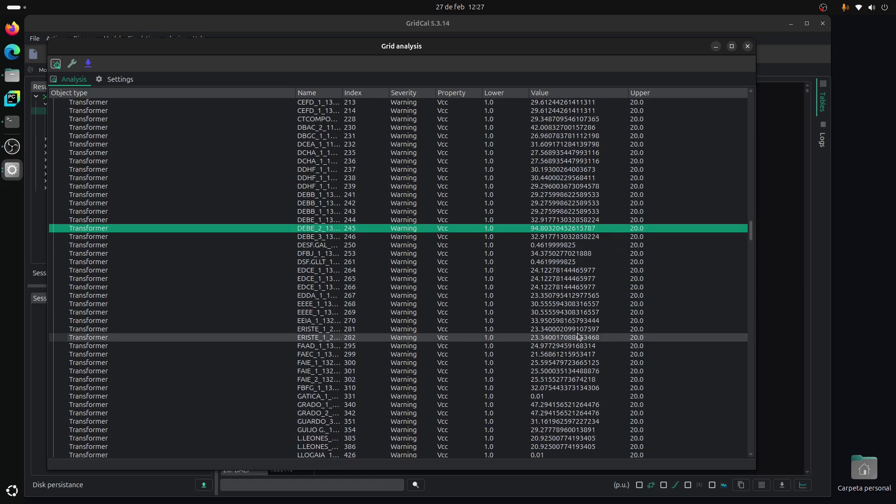
click(570, 395)
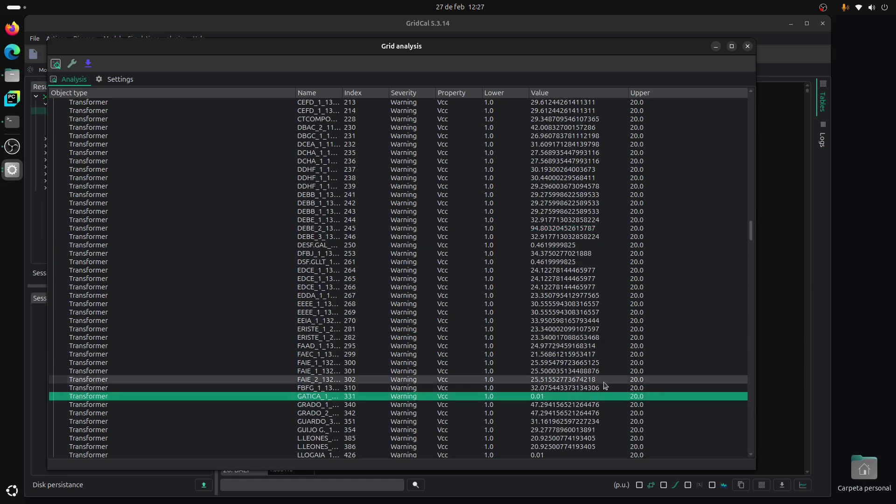
- Examine the remaining transformers with suspicious short circuit values, then close the grid analysis
scroll(599, 381, down, 3)
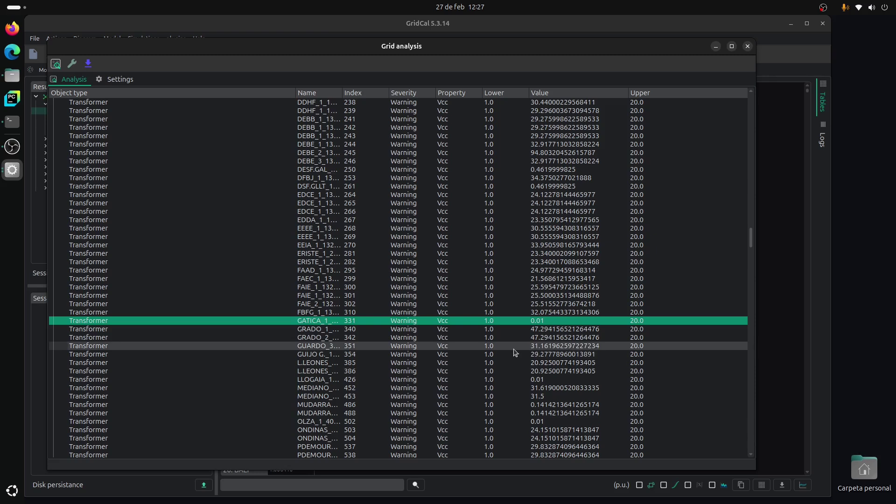
scroll(406, 314, down, 5)
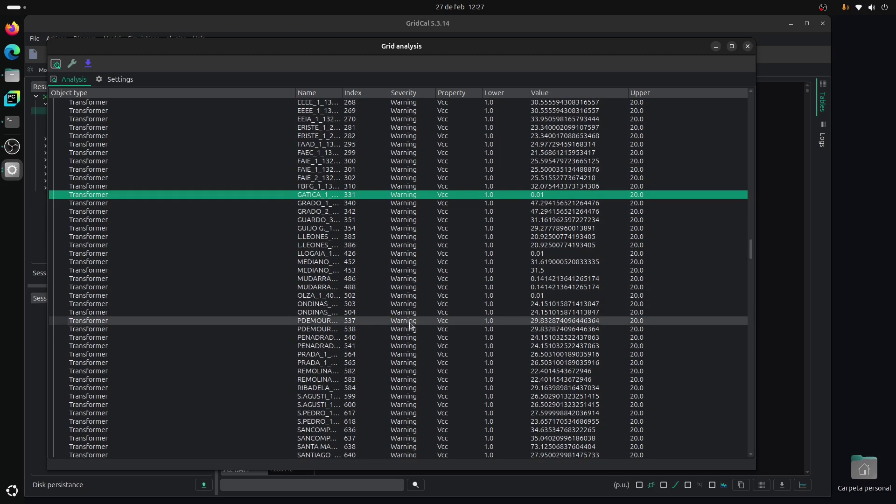
scroll(576, 303, down, 4)
scroll(551, 348, down, 7)
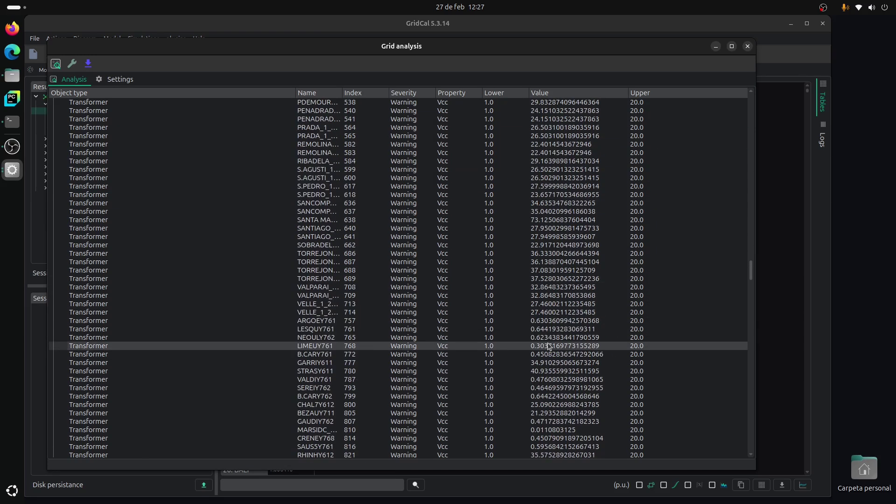
scroll(557, 346, down, 12)
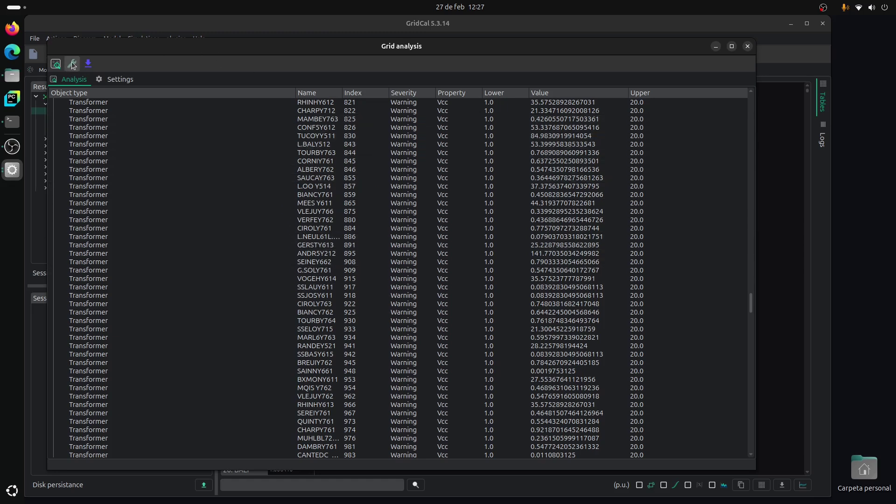
click(749, 47)
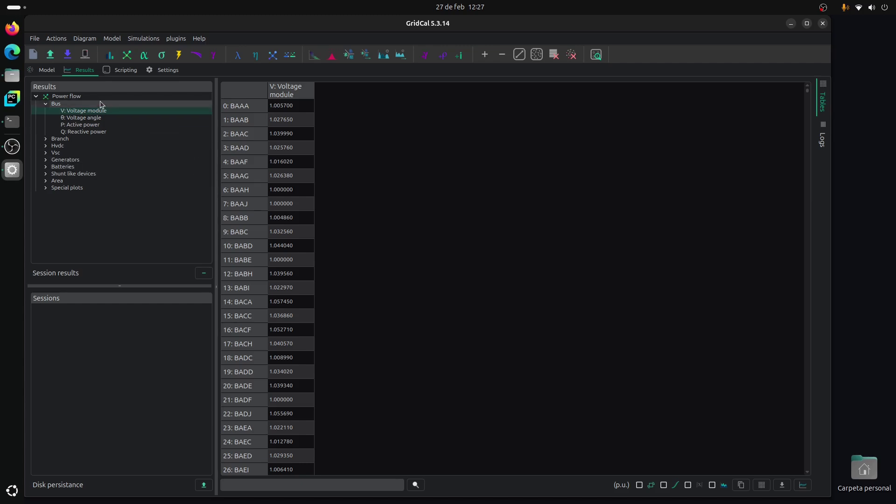
- Go to the model's compiled arrays and compile the grid into its islands
click(45, 74)
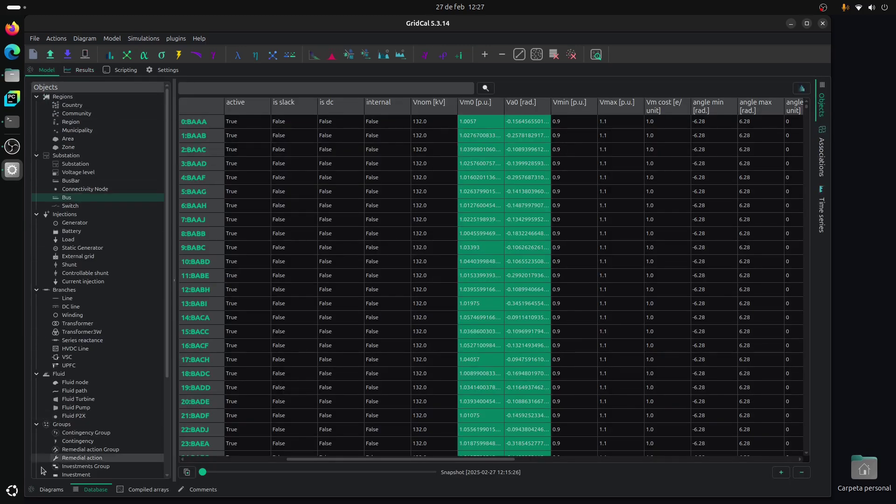
click(156, 490)
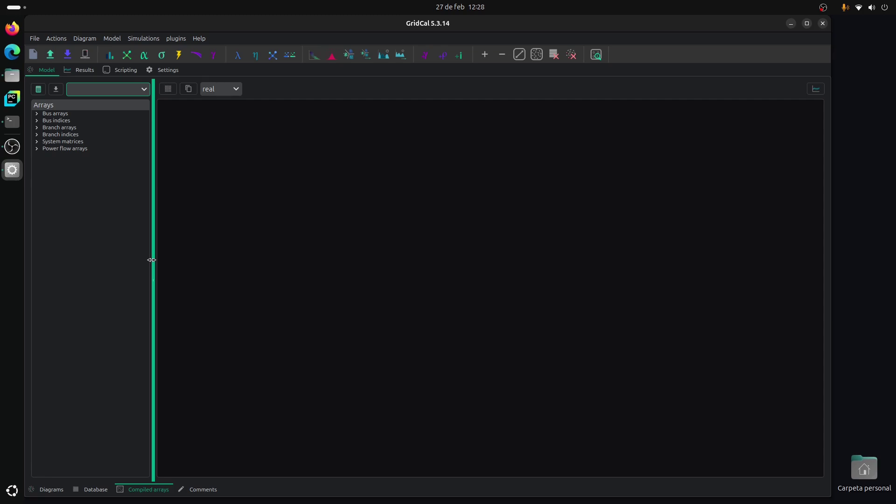
click(39, 90)
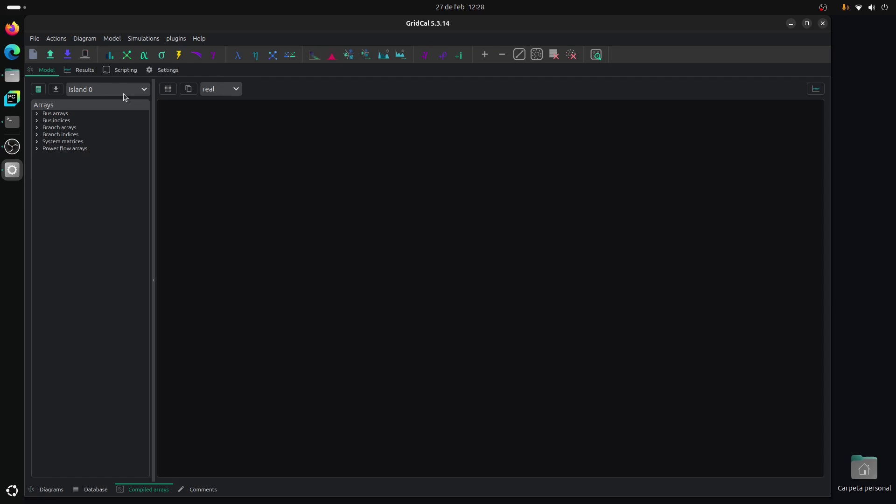
- Choose Island 4673 near the end of the island list and display its bus voltage array V in a wider column
click(124, 92)
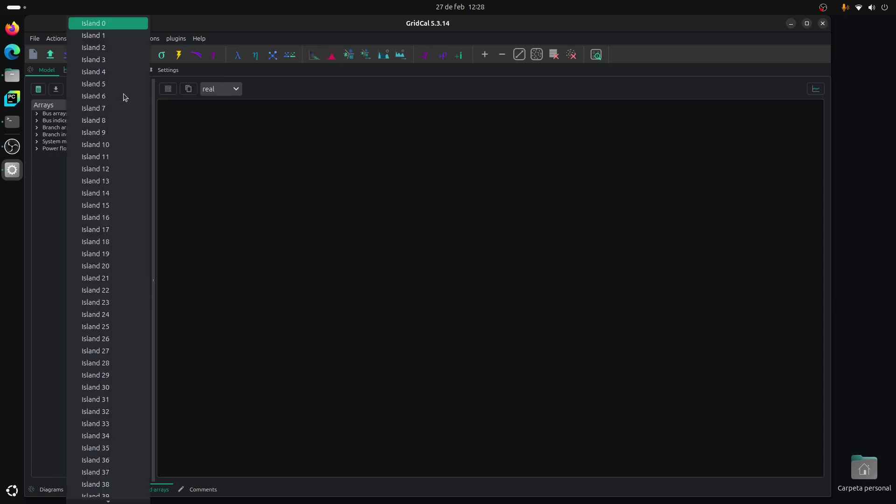
key(End)
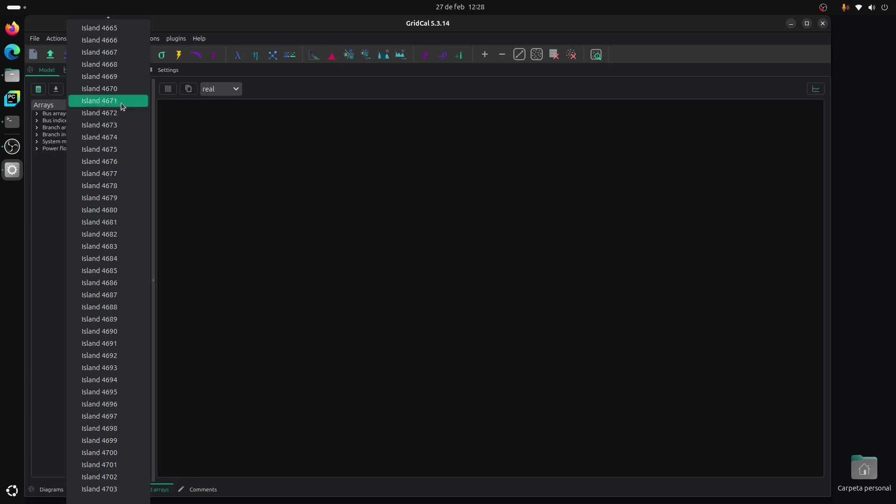
click(118, 125)
click(38, 113)
click(63, 120)
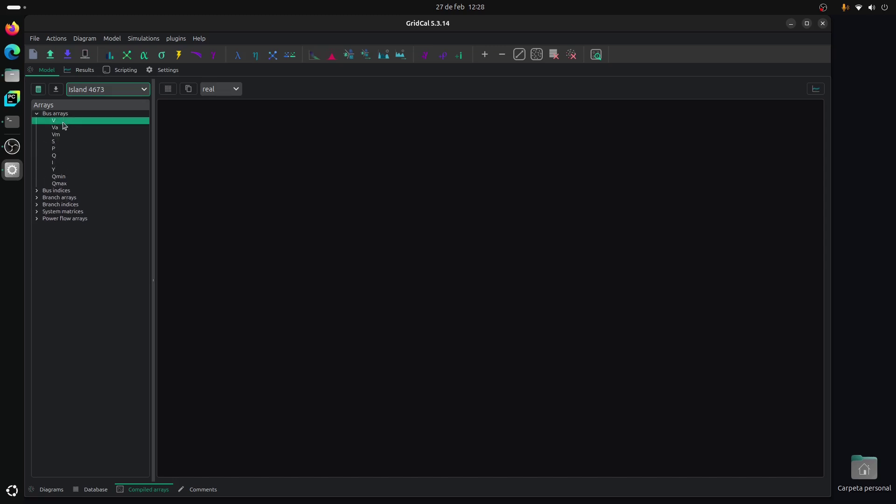
drag(221, 107, 401, 113)
- Switch to Island 0 and display its bus voltage array V
click(139, 92)
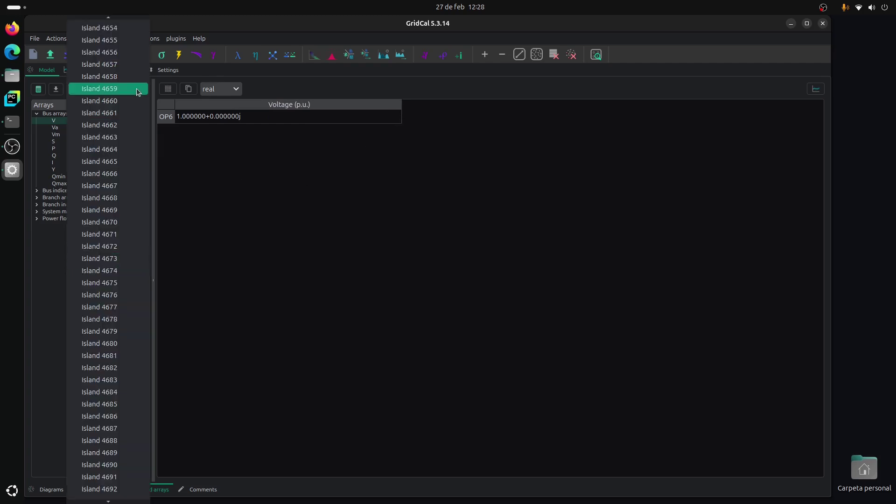
key(Home)
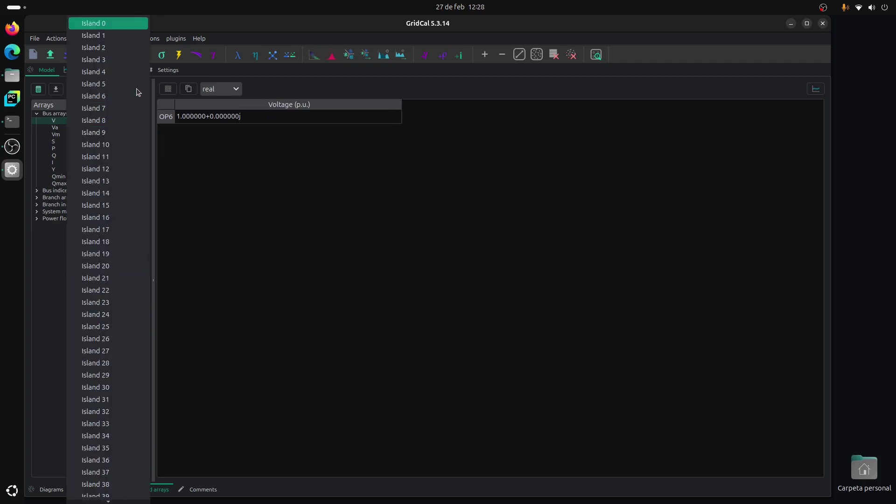
key(Return)
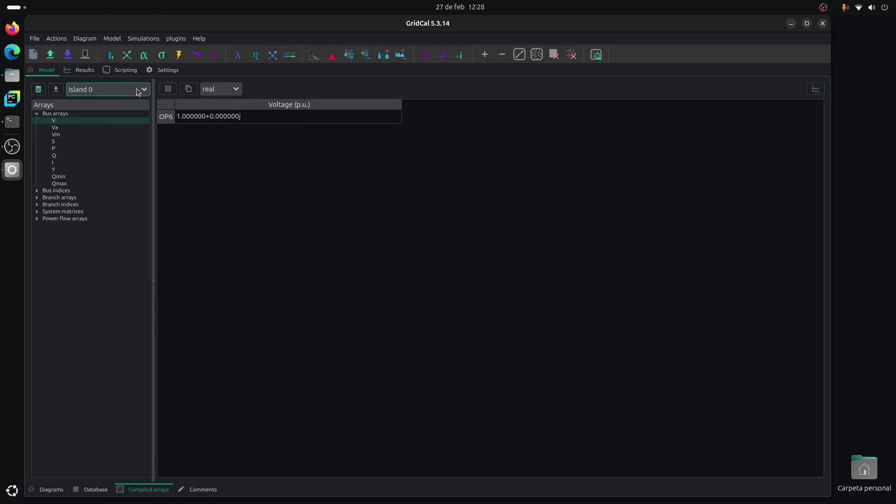
click(90, 120)
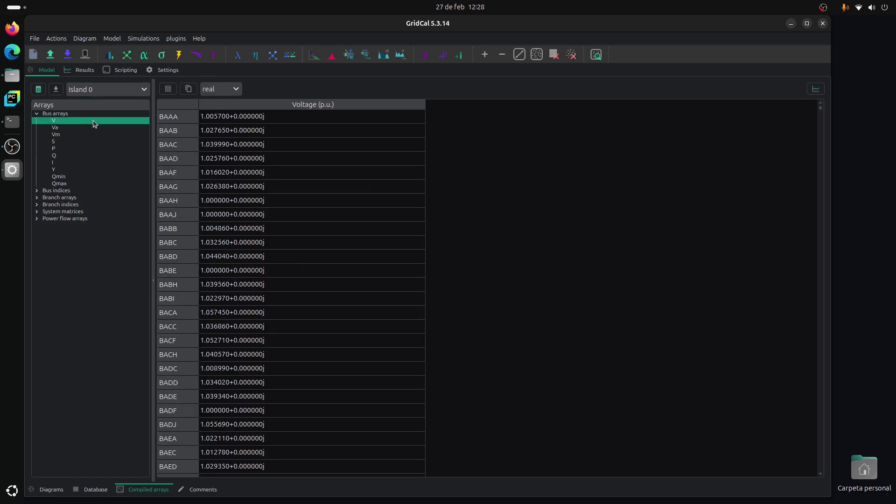
- Display the bus voltage array V for Island 1, Island 2 and Island 7 in turn
click(103, 89)
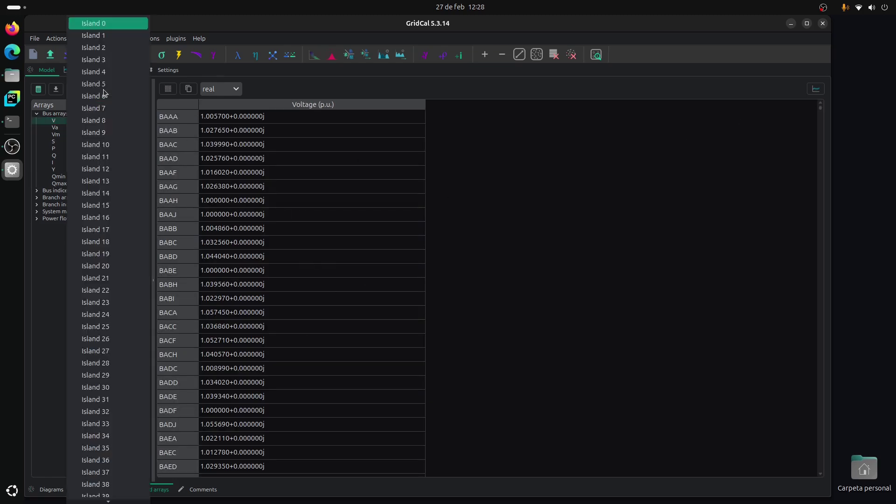
click(108, 38)
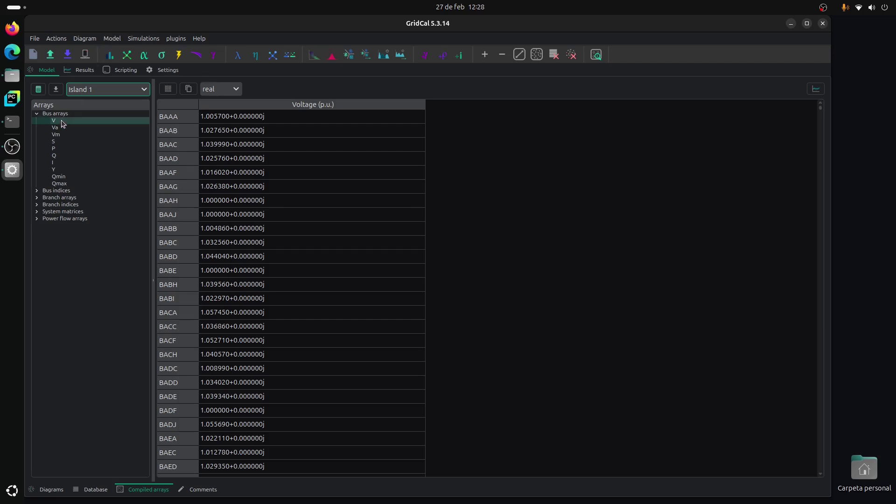
click(60, 122)
click(98, 85)
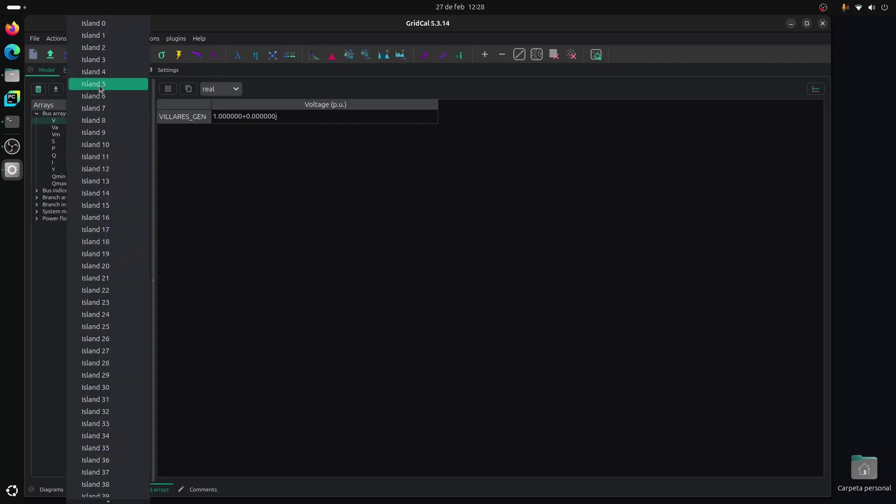
click(101, 49)
click(72, 120)
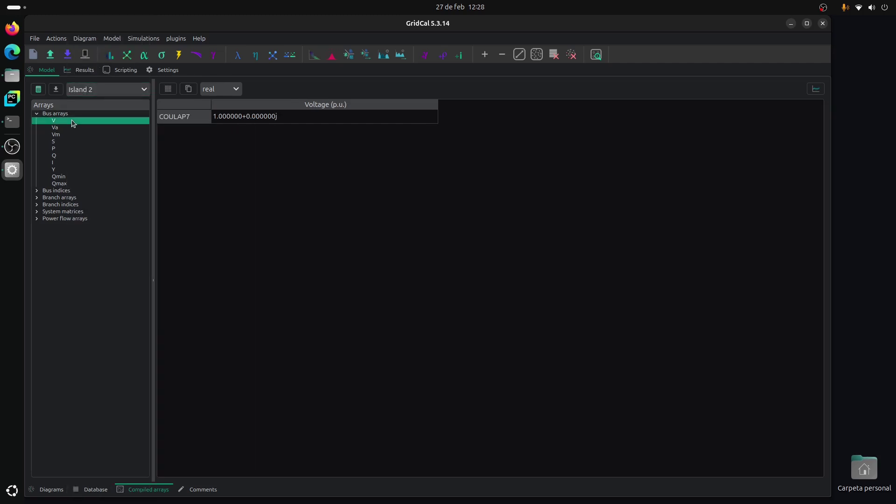
click(90, 90)
click(91, 101)
click(76, 121)
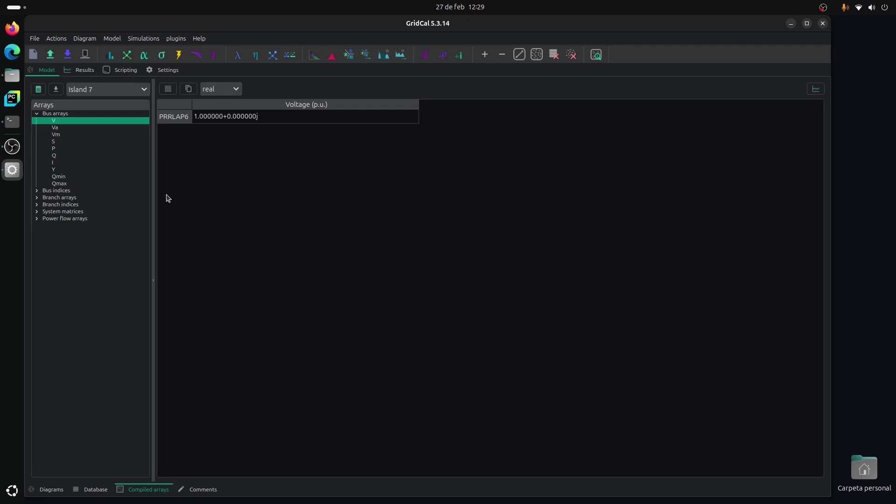
- Open the Inputs Analysis snapshot results and view the zone analysis, followed by the P and Pgen values per country in the country analysis
click(84, 75)
double_click(78, 105)
click(46, 113)
click(77, 119)
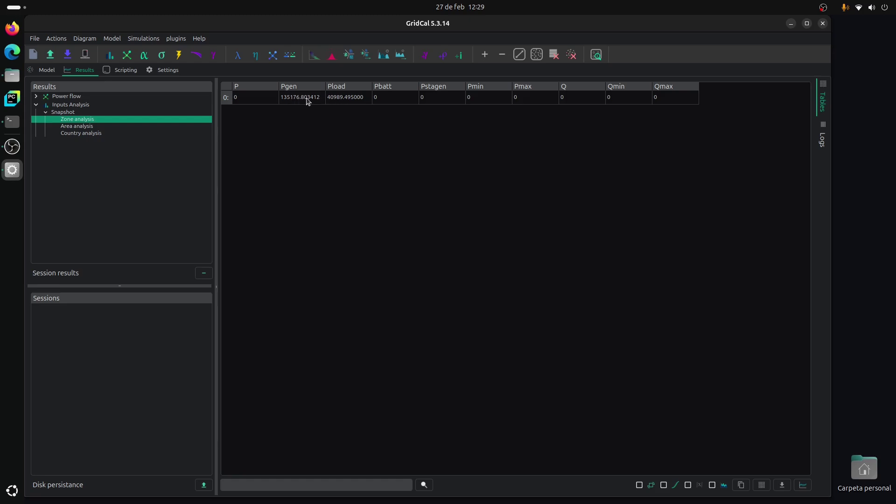
click(124, 135)
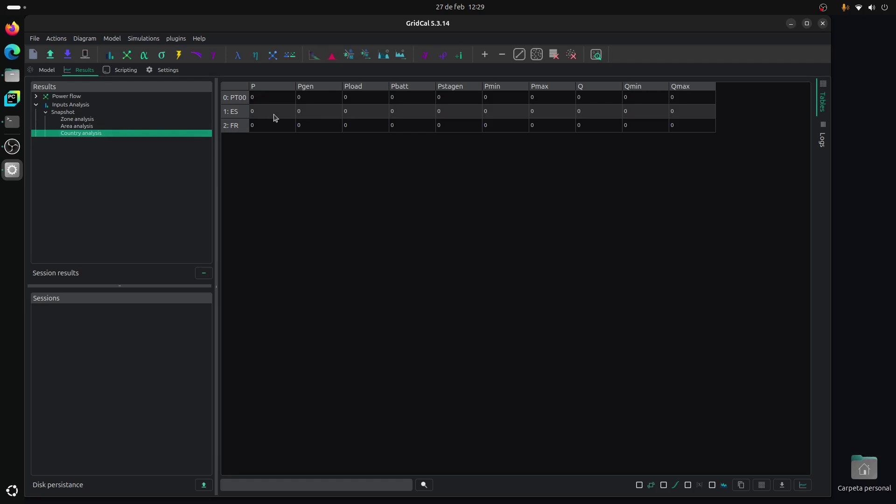
drag(276, 99, 326, 128)
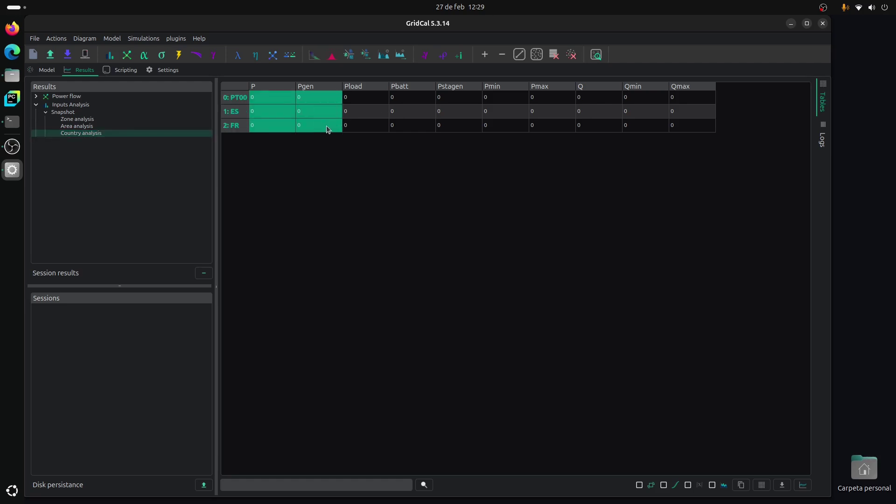
- Display the area analysis of the inputs snapshot and compare its Pgen and Pload values
click(103, 129)
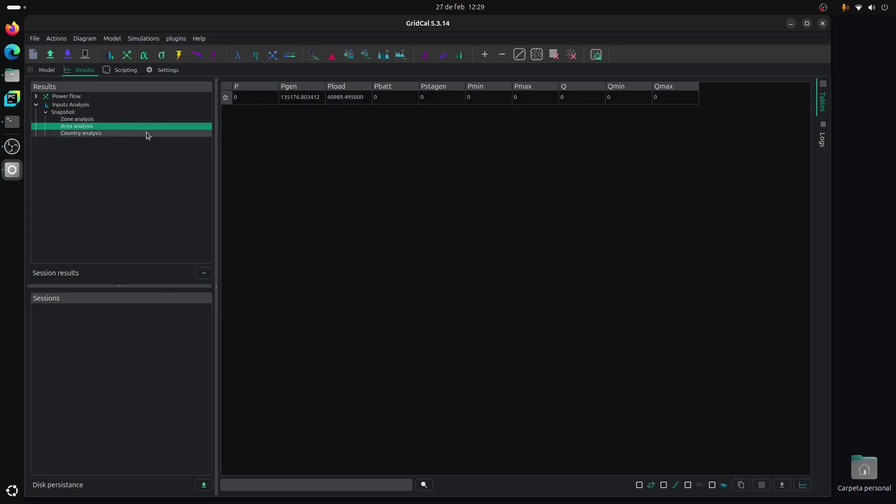
drag(295, 100, 353, 102)
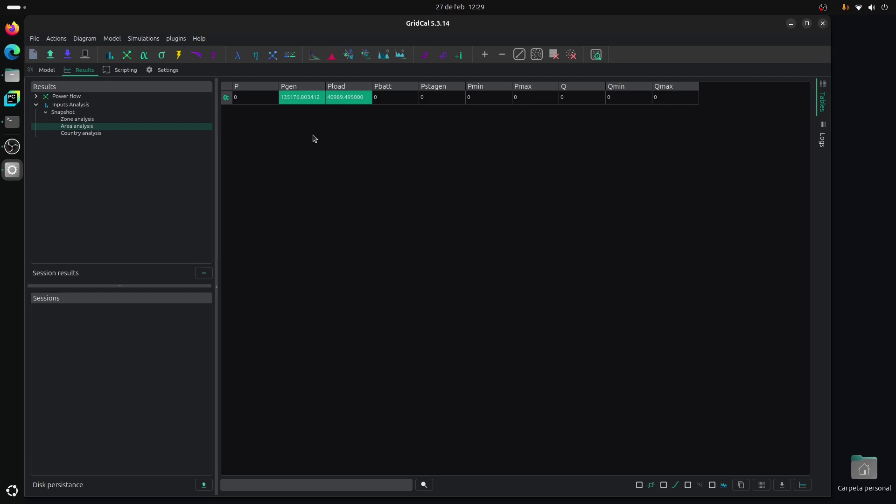
click(307, 118)
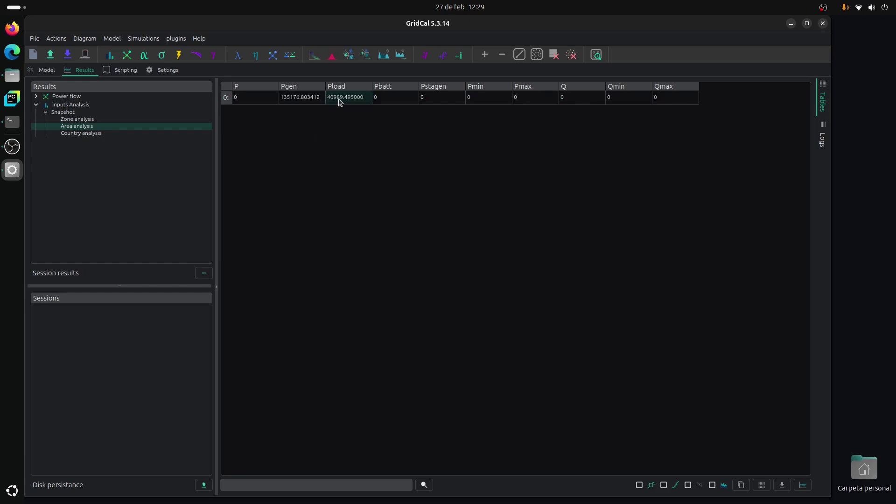
drag(349, 102, 308, 103)
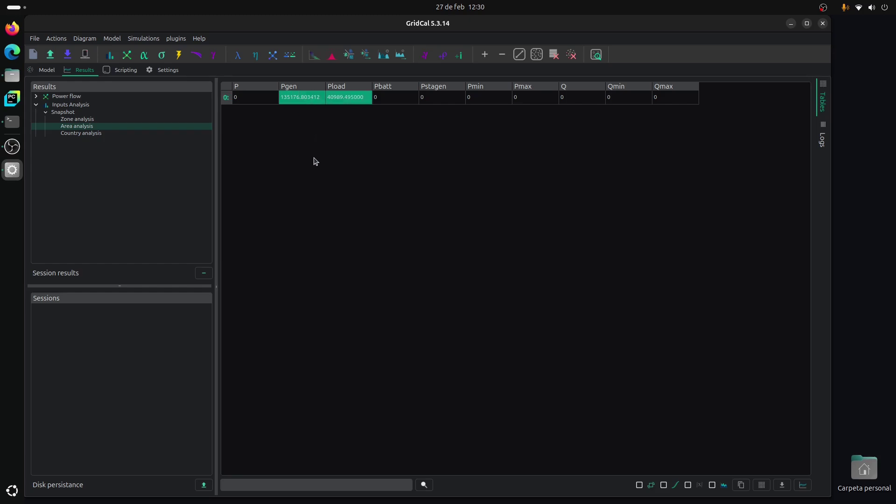